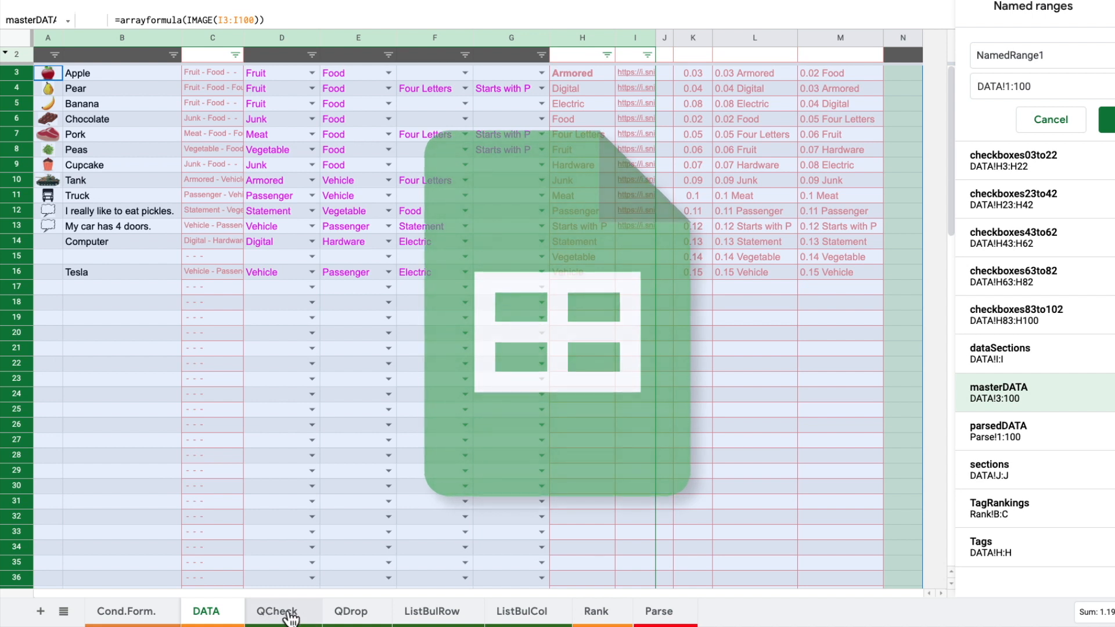
Examine the QUERY formula in cell C3 of the QDrop sheet
{"action": "left_click", "coordinate": [351, 611]}
{"action": "left_click", "coordinate": [174, 101]}
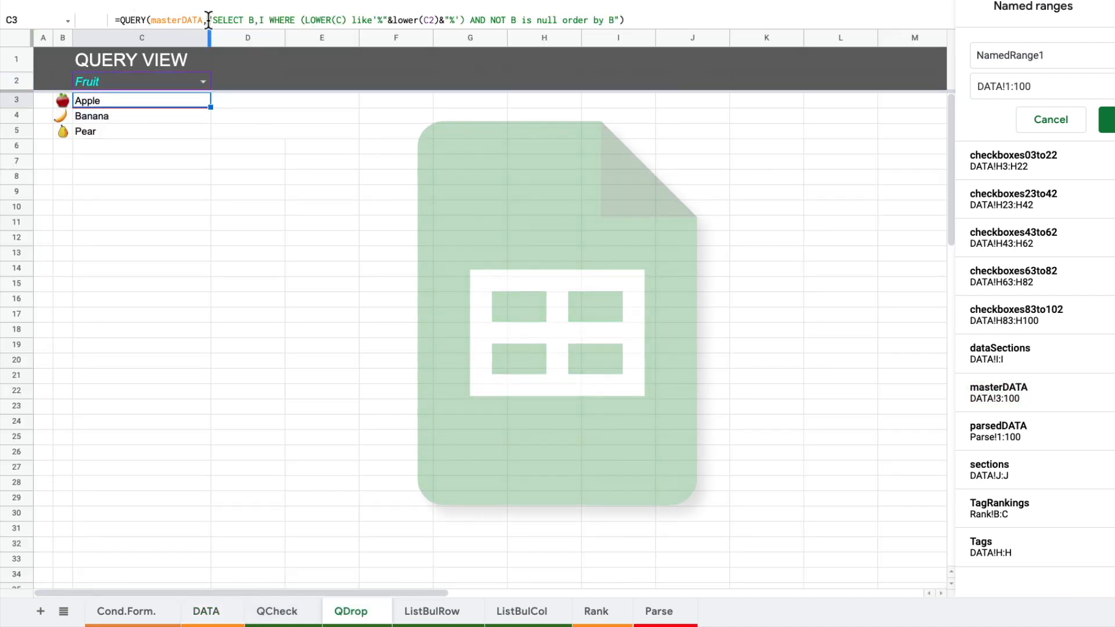
{"action": "left_click_drag", "start_coordinate": [625, 21], "coordinate": [247, 18]}
{"action": "key", "text": "Escape"}
Examine the bulleted lists on the ListBulRow and ListBulCol sheets and the formula in cell C9 of the Parse sheet
{"action": "left_click", "coordinate": [450, 611]}
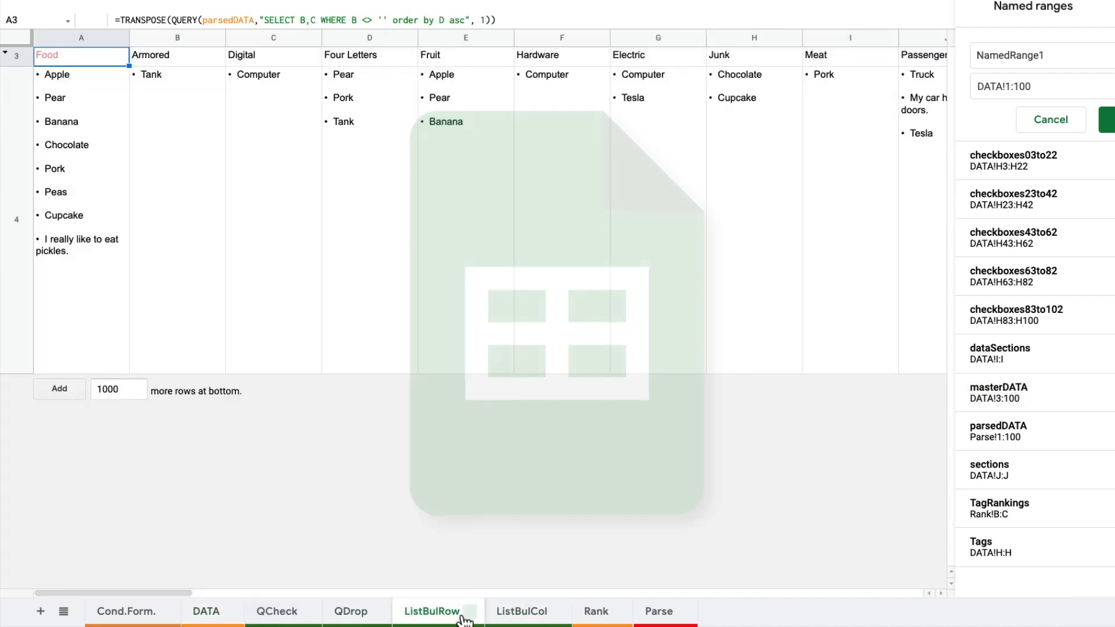
{"action": "left_click", "coordinate": [518, 612]}
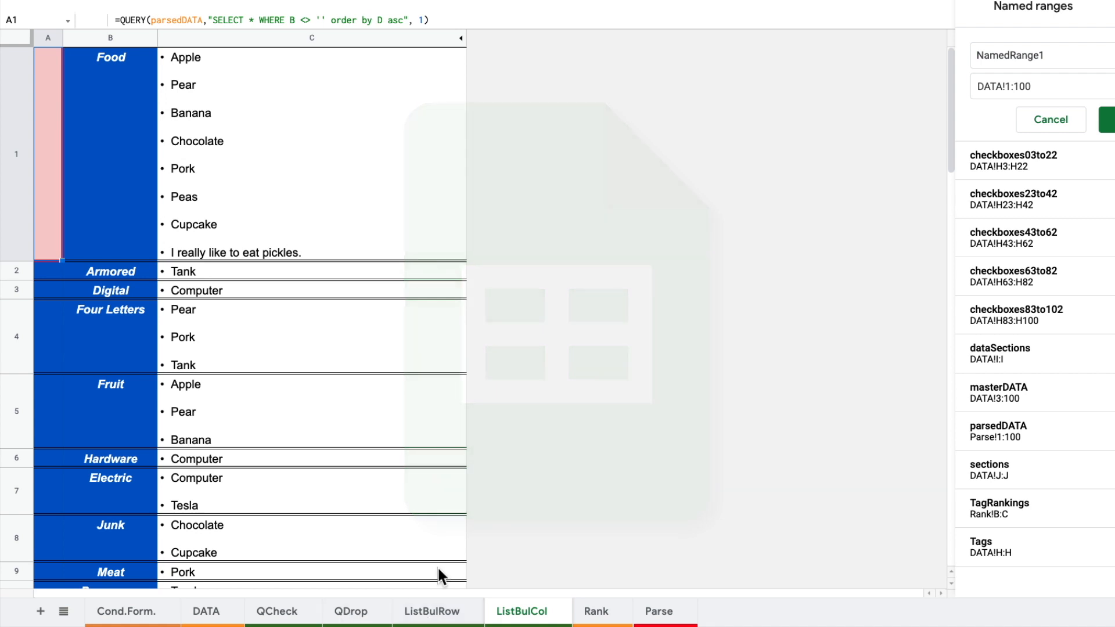
{"action": "left_click", "coordinate": [206, 611]}
{"action": "left_click", "coordinate": [659, 611]}
{"action": "left_click", "coordinate": [145, 233]}
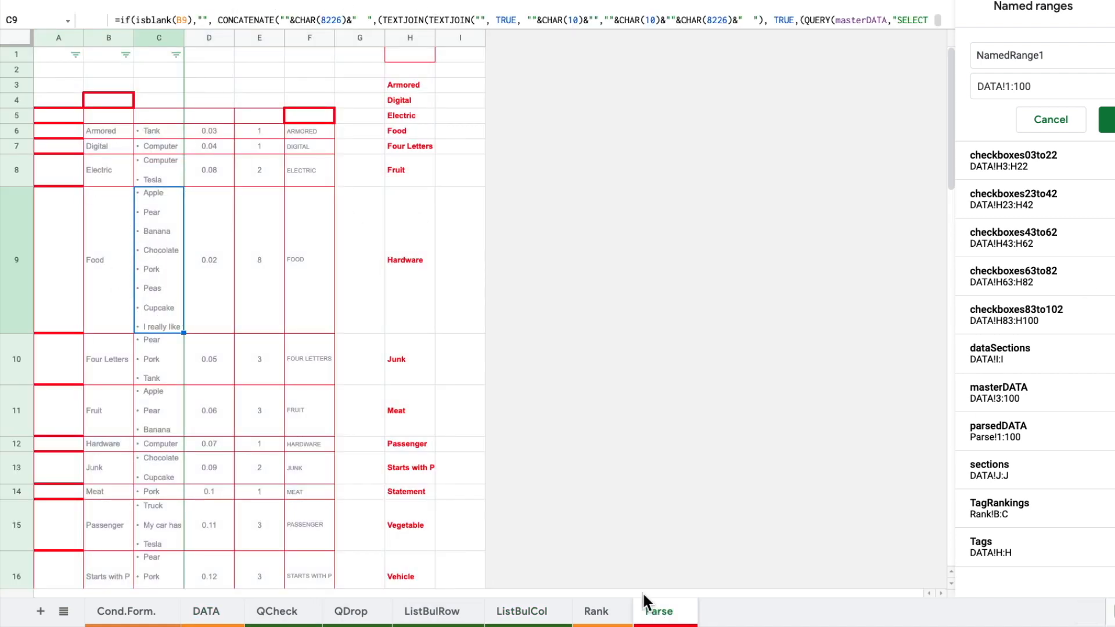
{"action": "left_click", "coordinate": [431, 611]}
{"action": "left_click", "coordinate": [521, 611]}
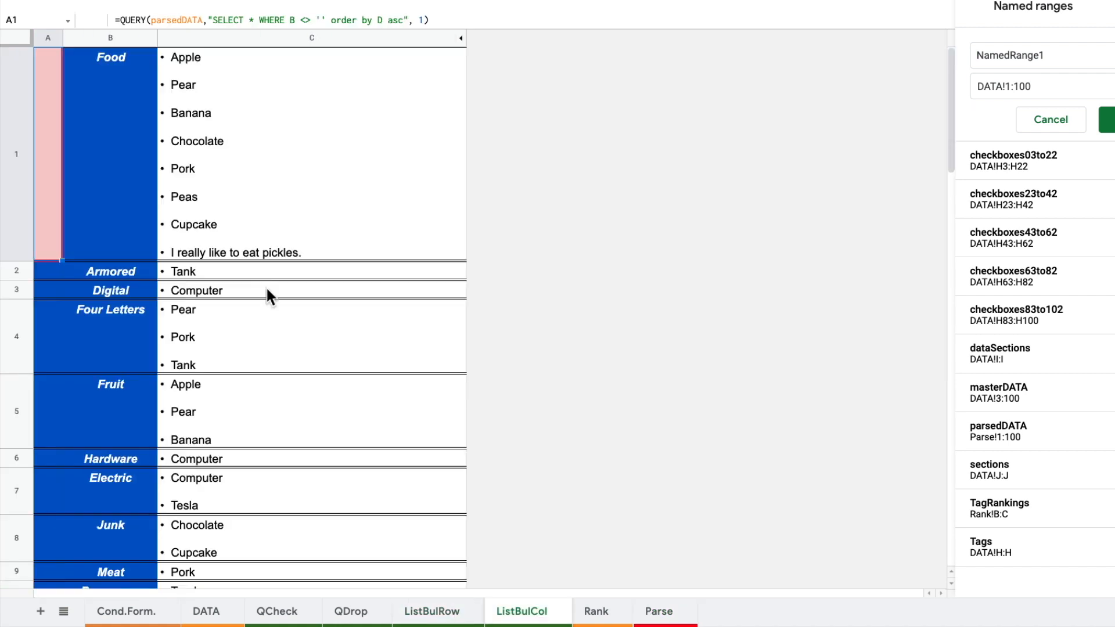
On the QCheck sheet, tick and untick the Junk and Four Letters tags in turn to test the item filter
{"action": "left_click", "coordinate": [270, 615]}
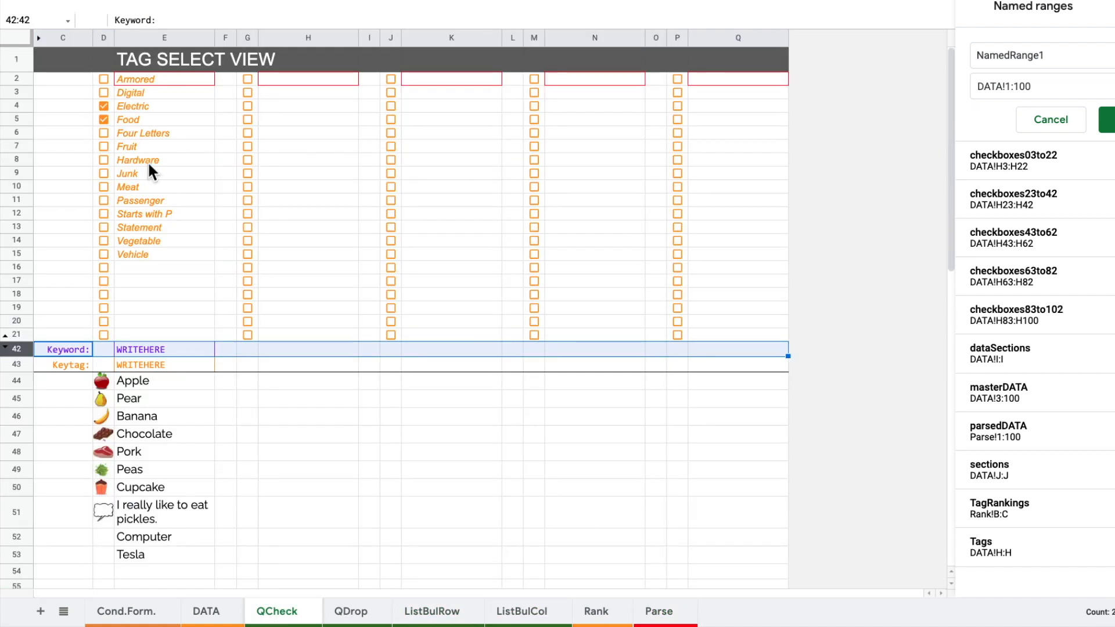
{"action": "left_click", "coordinate": [103, 173]}
{"action": "left_click", "coordinate": [103, 174]}
{"action": "left_click", "coordinate": [103, 133]}
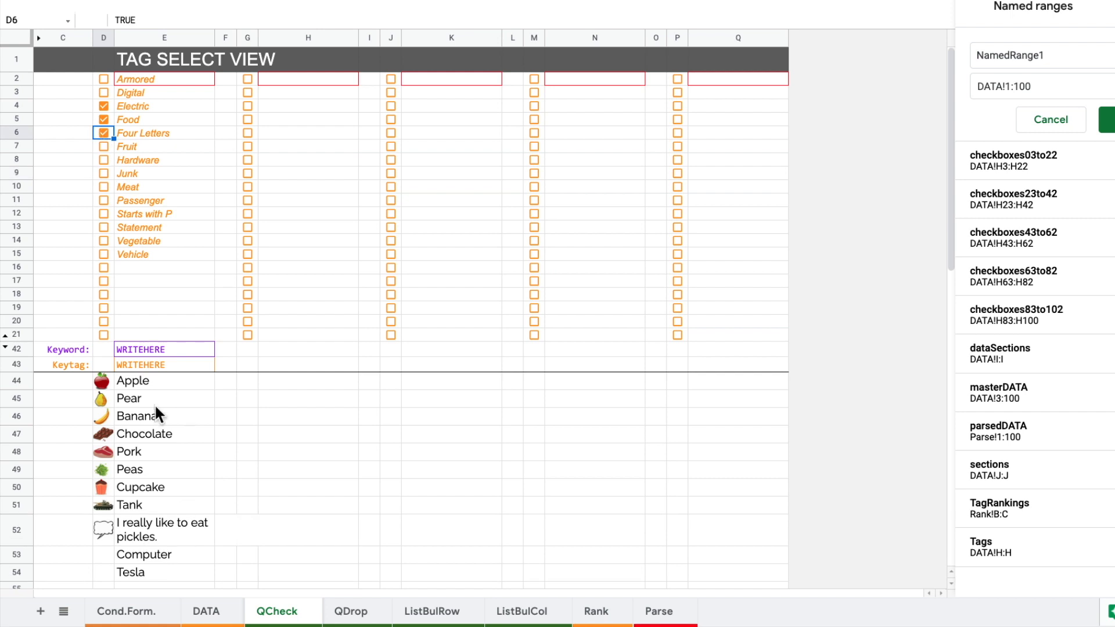
{"action": "left_click", "coordinate": [105, 133]}
{"action": "left_click", "coordinate": [163, 382]}
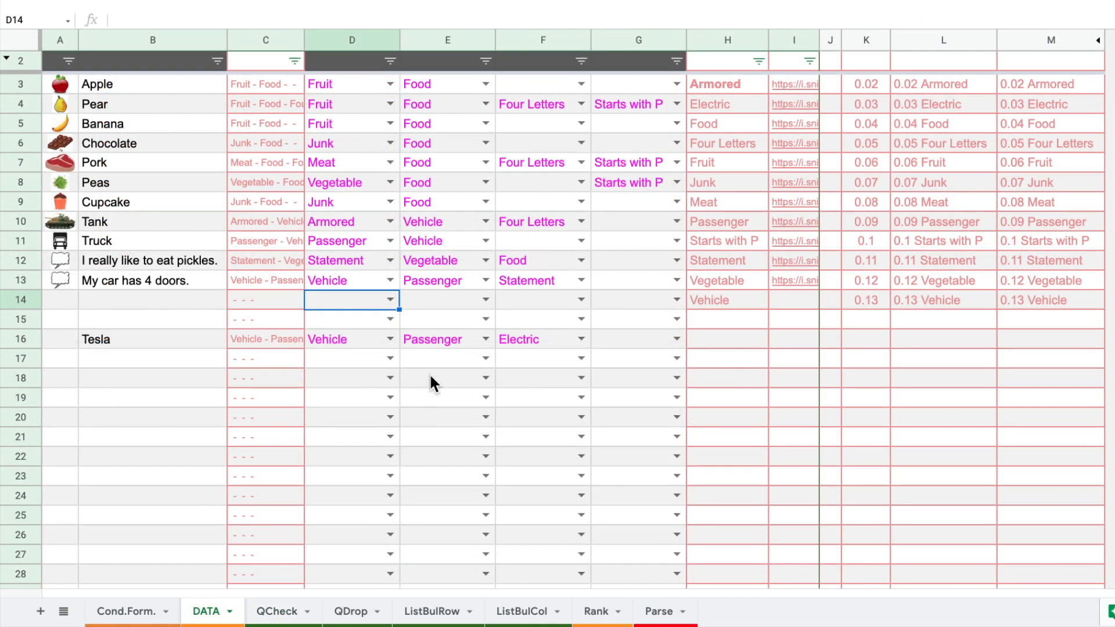
Examine the items and their assigned tags in rows 3 to 13 of the DATA sheet
{"action": "left_click", "coordinate": [430, 380]}
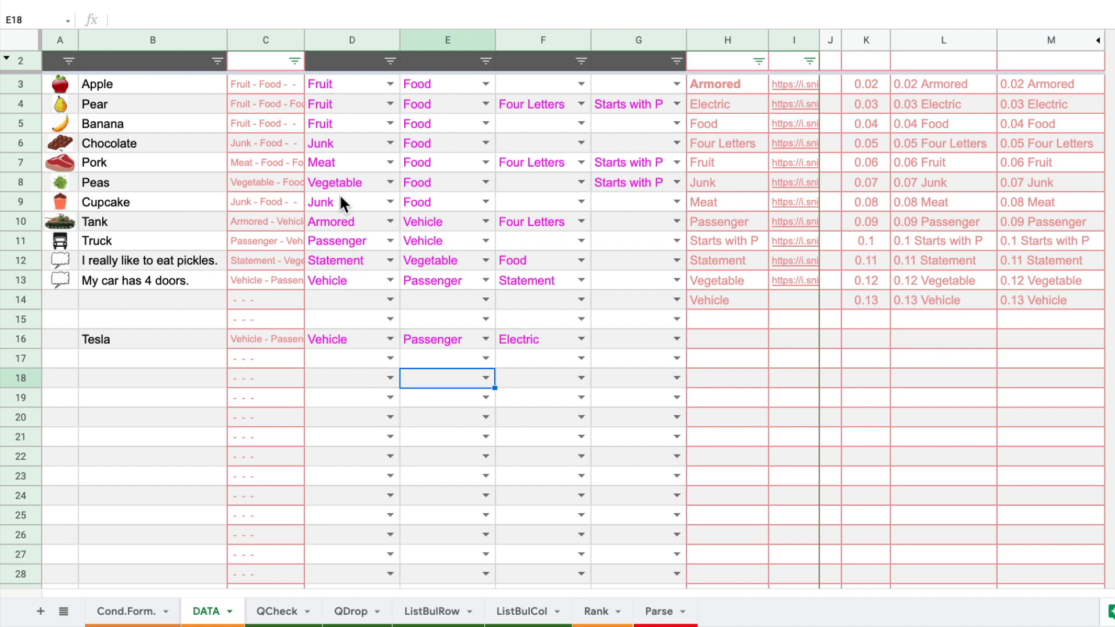
{"action": "left_click_drag", "start_coordinate": [155, 83], "coordinate": [615, 275]}
{"action": "left_click", "coordinate": [609, 302]}
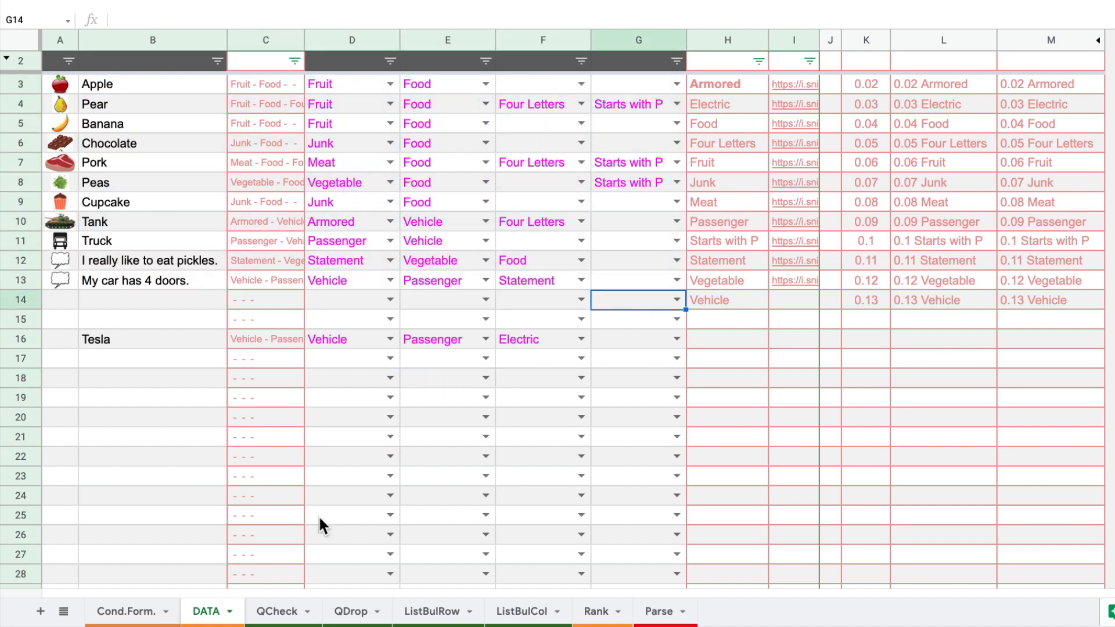
Visit the QCheck sheet and inspect the tab color options of the QDrop sheet without changing them
{"action": "left_click", "coordinate": [275, 610]}
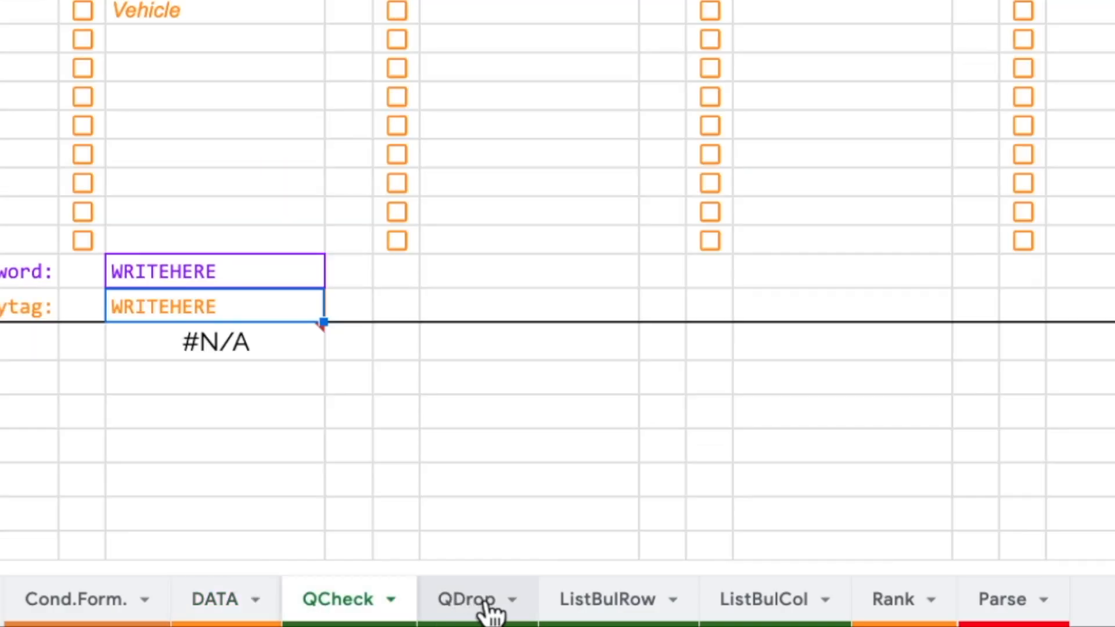
{"action": "left_click", "coordinate": [515, 606]}
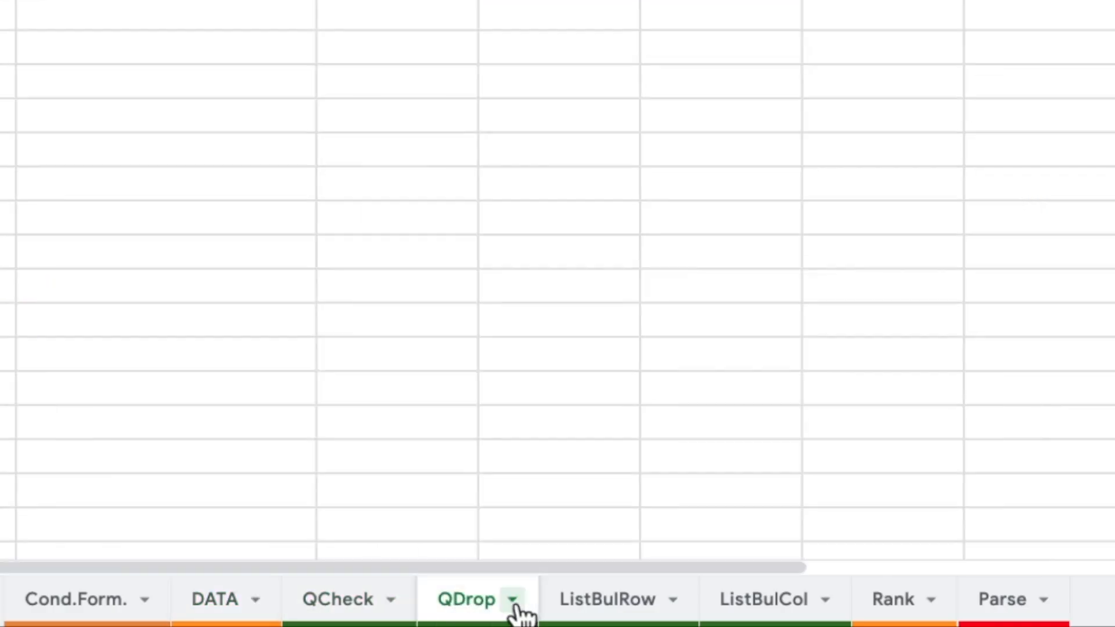
{"action": "mouse_move", "coordinate": [572, 331]}
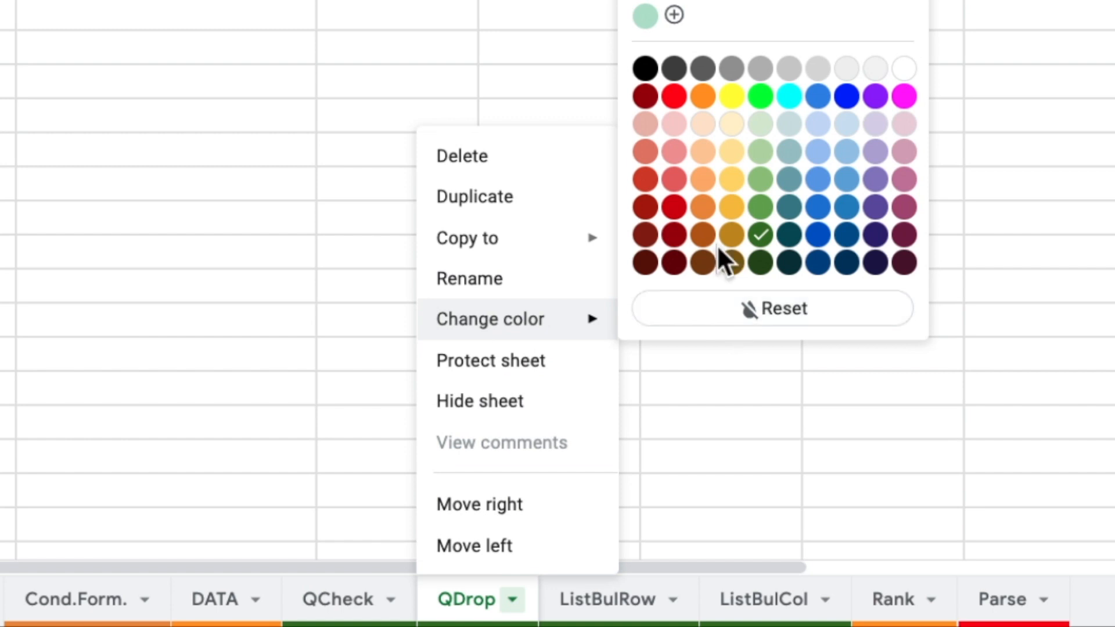
{"action": "left_click", "coordinate": [283, 224]}
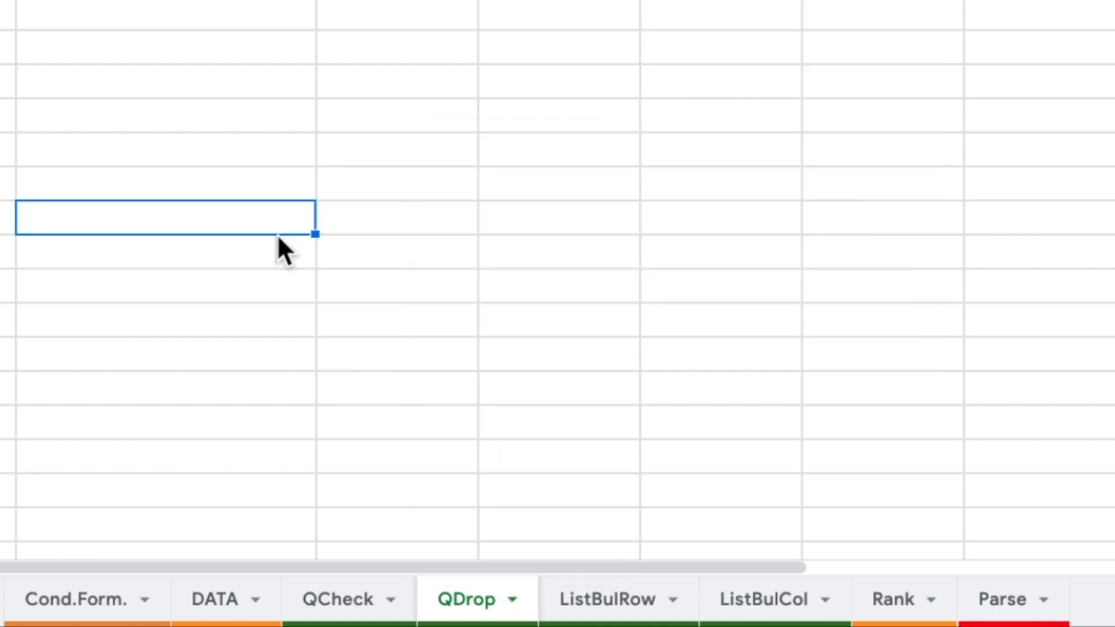
On the DATA sheet, highlight the item names in column B, the tags in D3:G13 and the image links in column I
{"action": "left_click", "coordinate": [243, 598]}
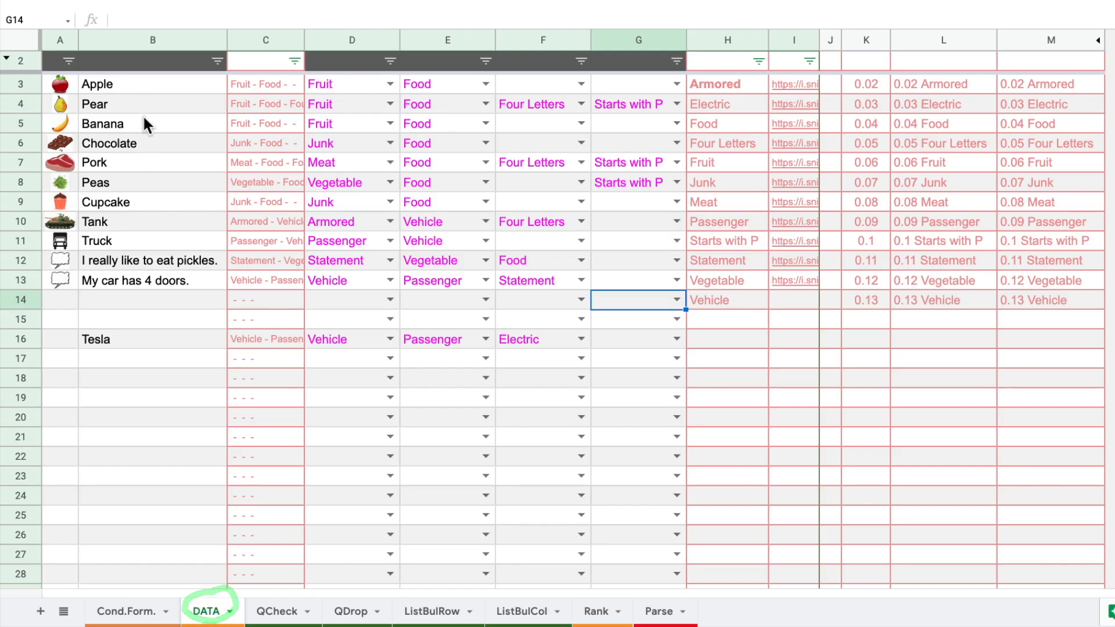
{"action": "left_click_drag", "start_coordinate": [145, 84], "coordinate": [163, 278]}
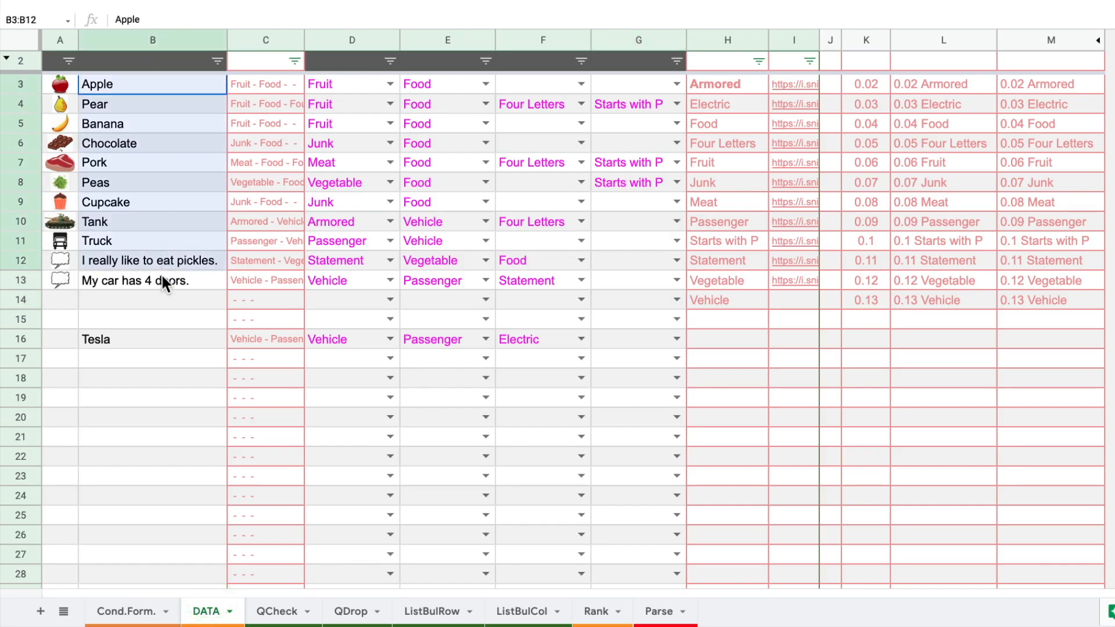
{"action": "left_click_drag", "start_coordinate": [343, 82], "coordinate": [640, 282]}
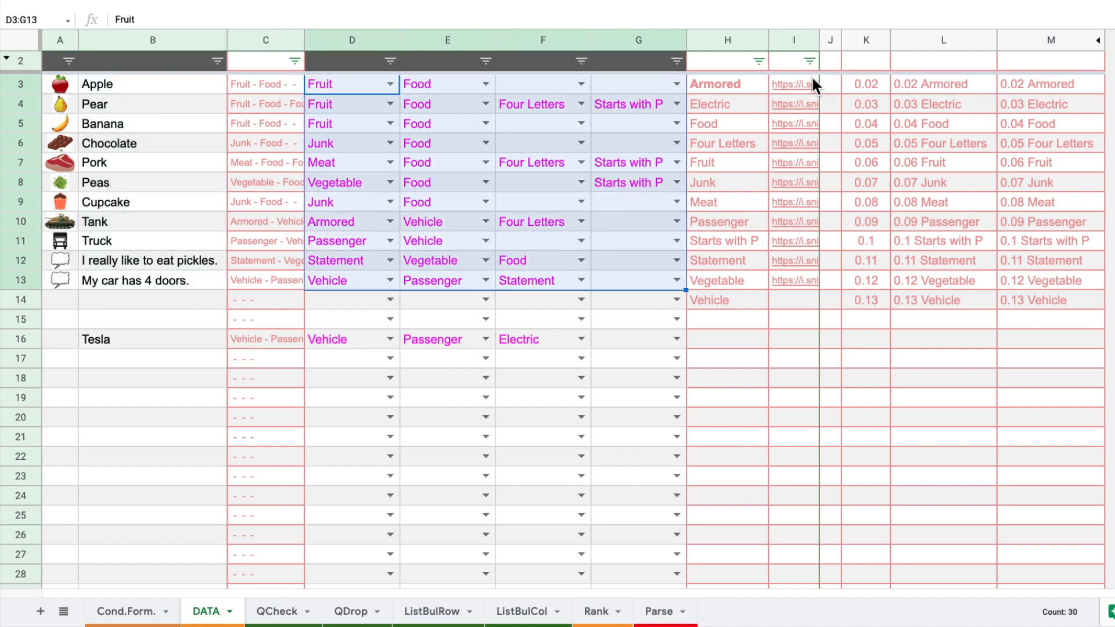
{"action": "left_click", "coordinate": [802, 80]}
{"action": "left_click_drag", "start_coordinate": [803, 79], "coordinate": [809, 299]}
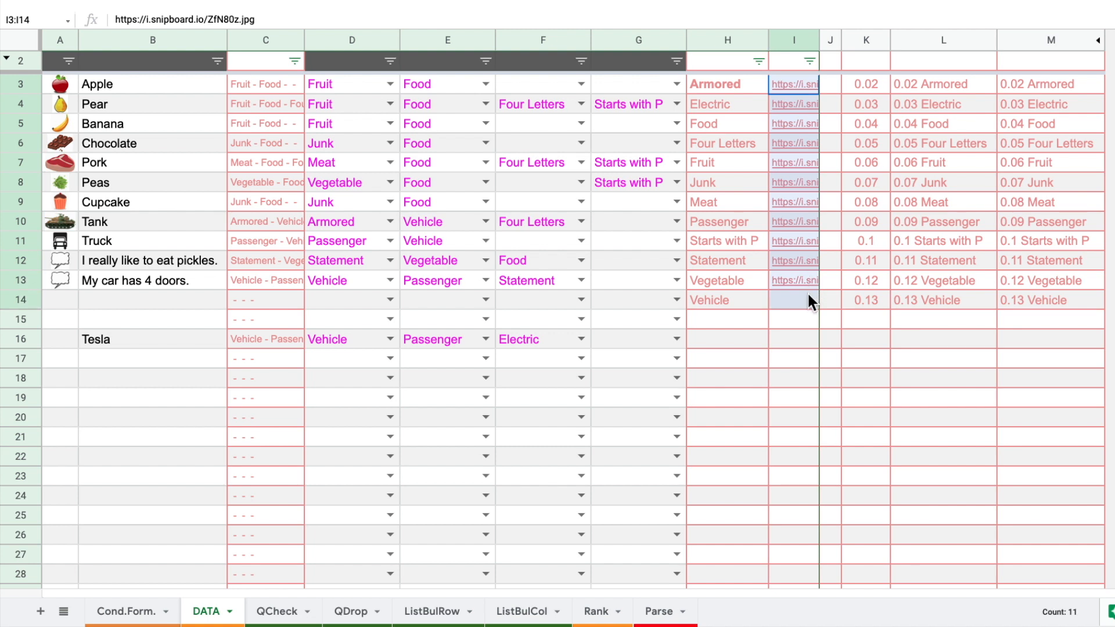
{"action": "mouse_move", "coordinate": [807, 284]}
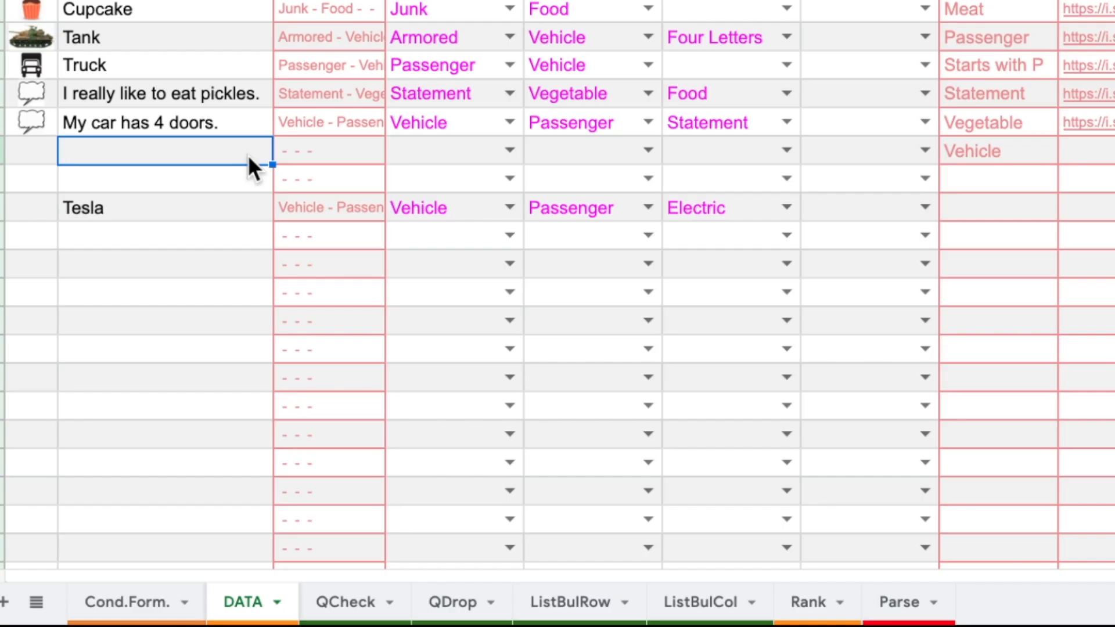
Add the item Computer in cell B14 of the DATA sheet and enter Digital as its first tag in D14
{"action": "type", "text": "Computer"}
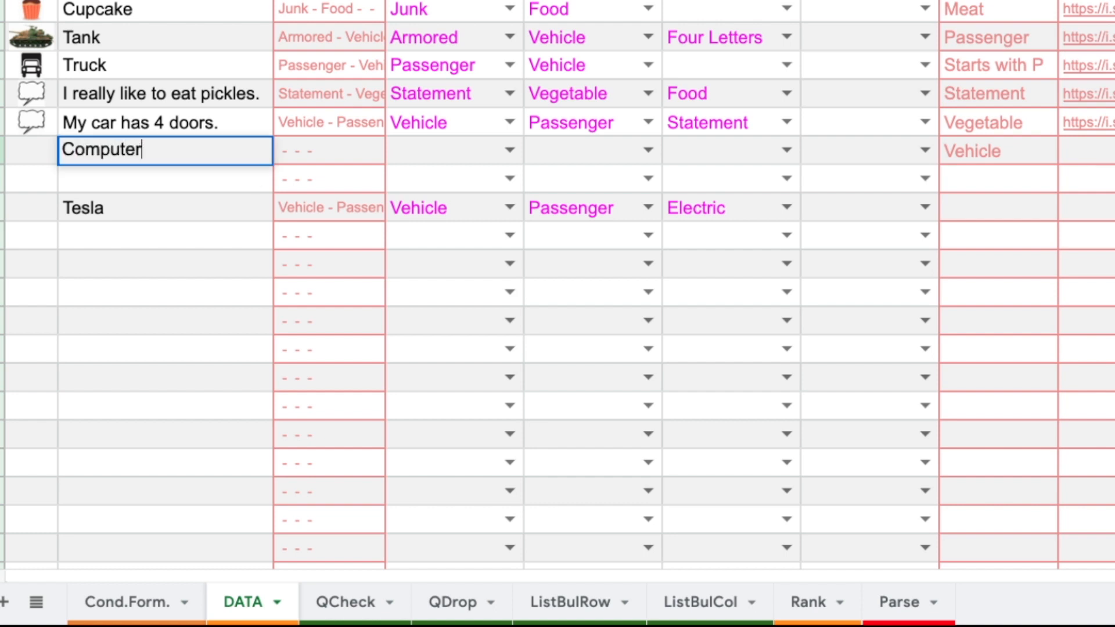
{"action": "key", "text": "Return"}
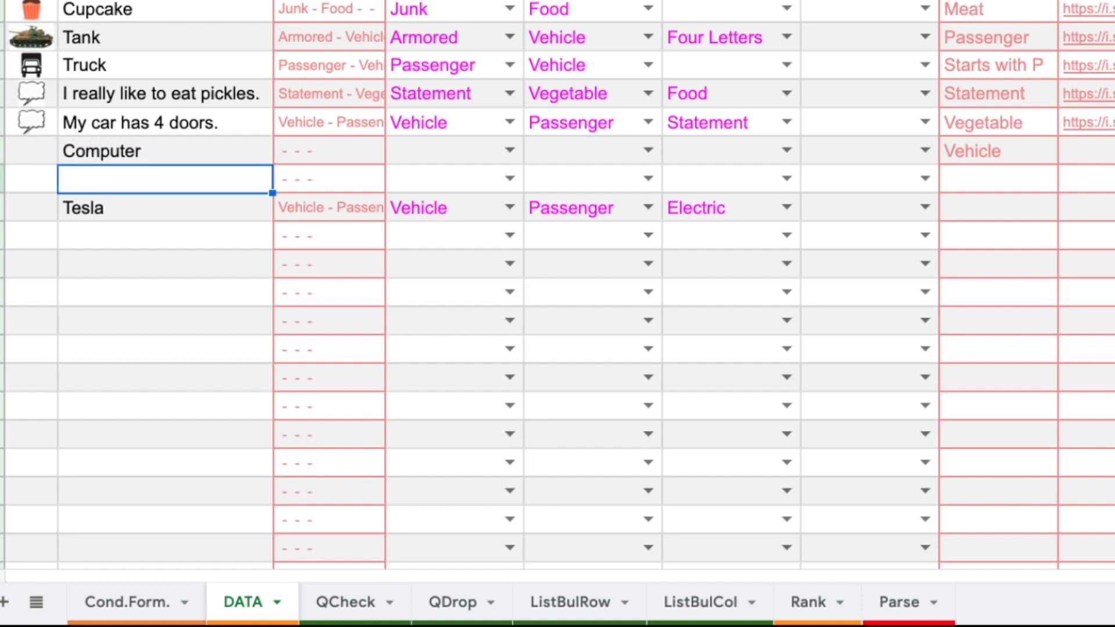
{"action": "left_click", "coordinate": [468, 158]}
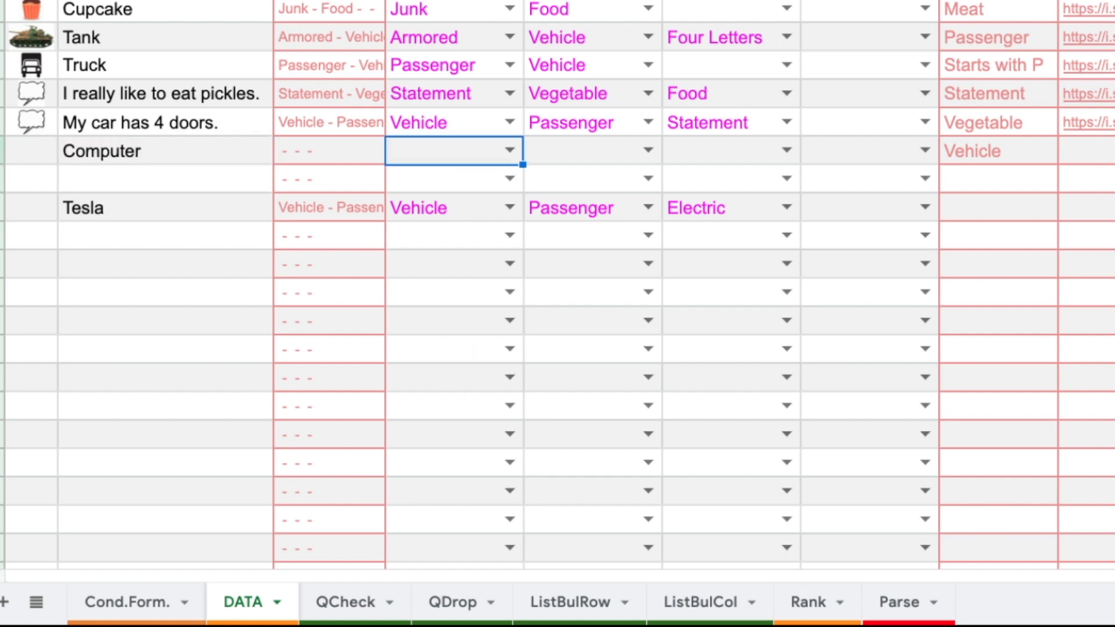
{"action": "left_click", "coordinate": [510, 150]}
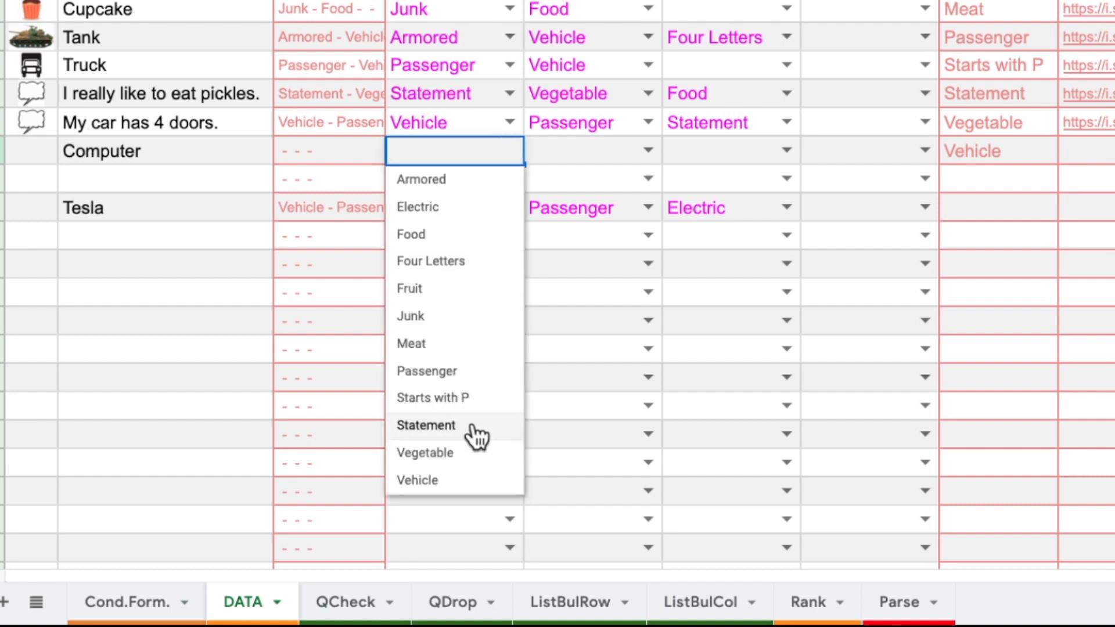
{"action": "left_click", "coordinate": [609, 162]}
{"action": "left_click", "coordinate": [483, 149]}
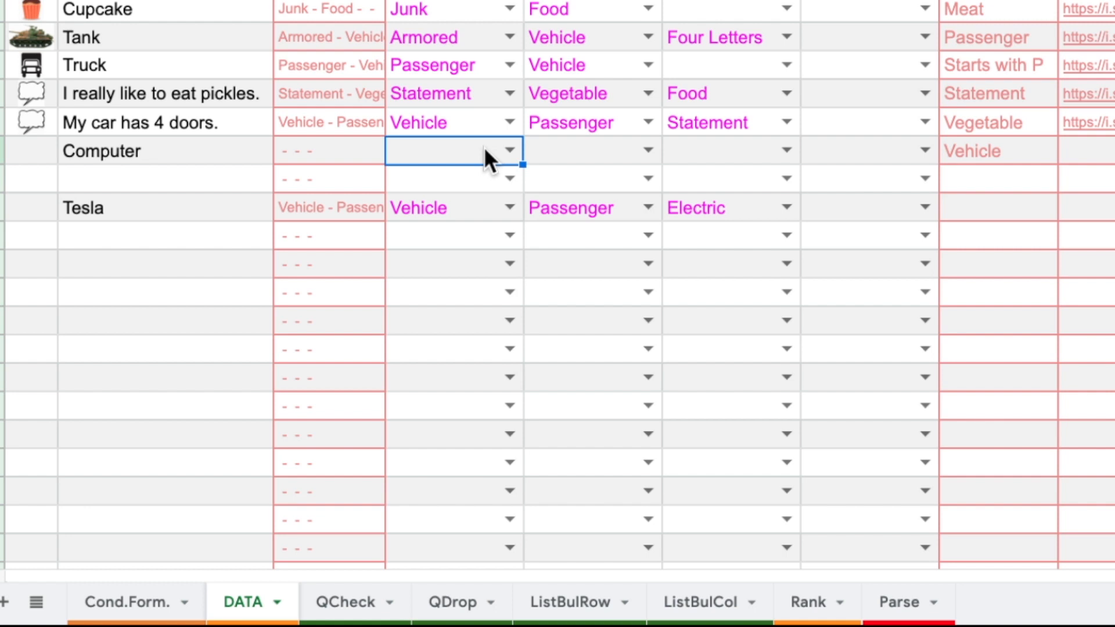
{"action": "type", "text": "Dig"}
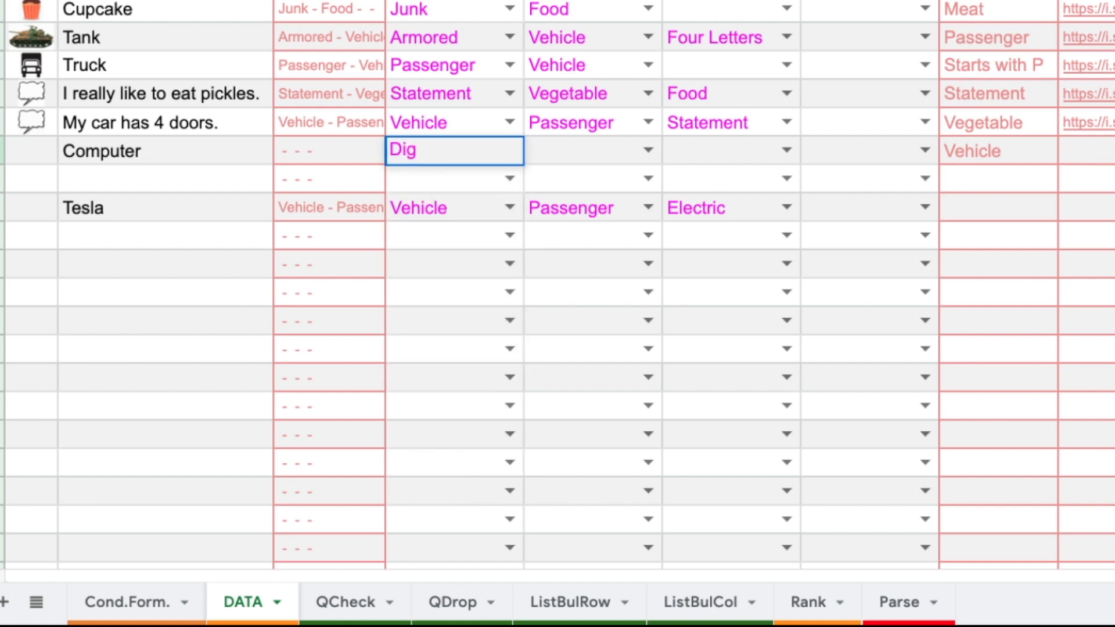
{"action": "type", "text": "ital"}
{"action": "key", "text": "Return"}
Give the Computer item the second tag Hardware in E14 and the third tag Electric in F14
{"action": "left_click", "coordinate": [592, 151]}
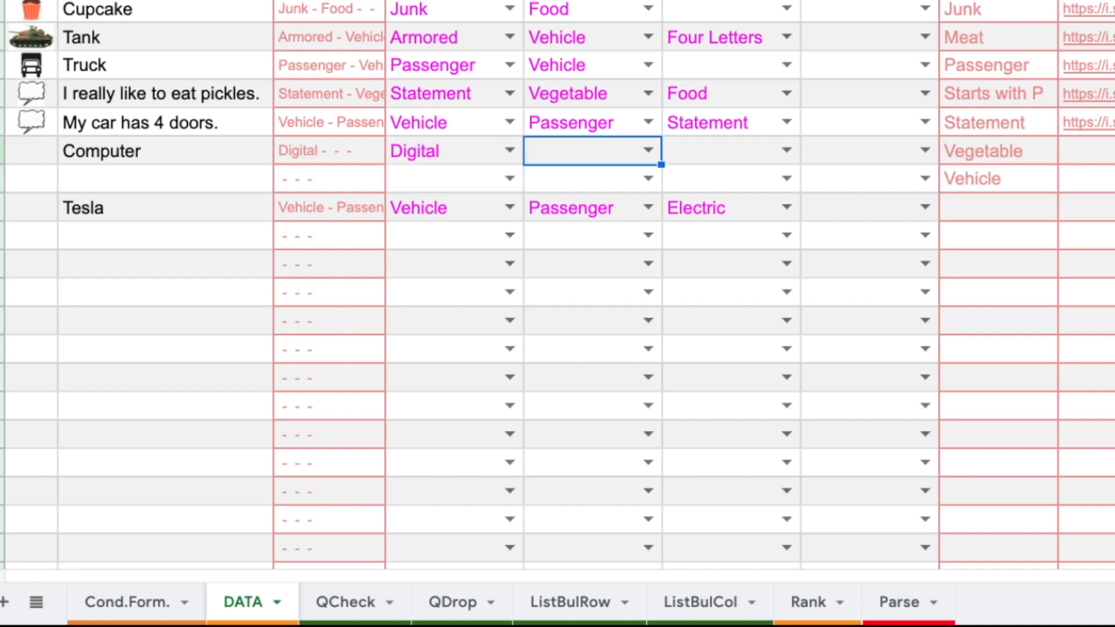
{"action": "type", "text": "Hardware"}
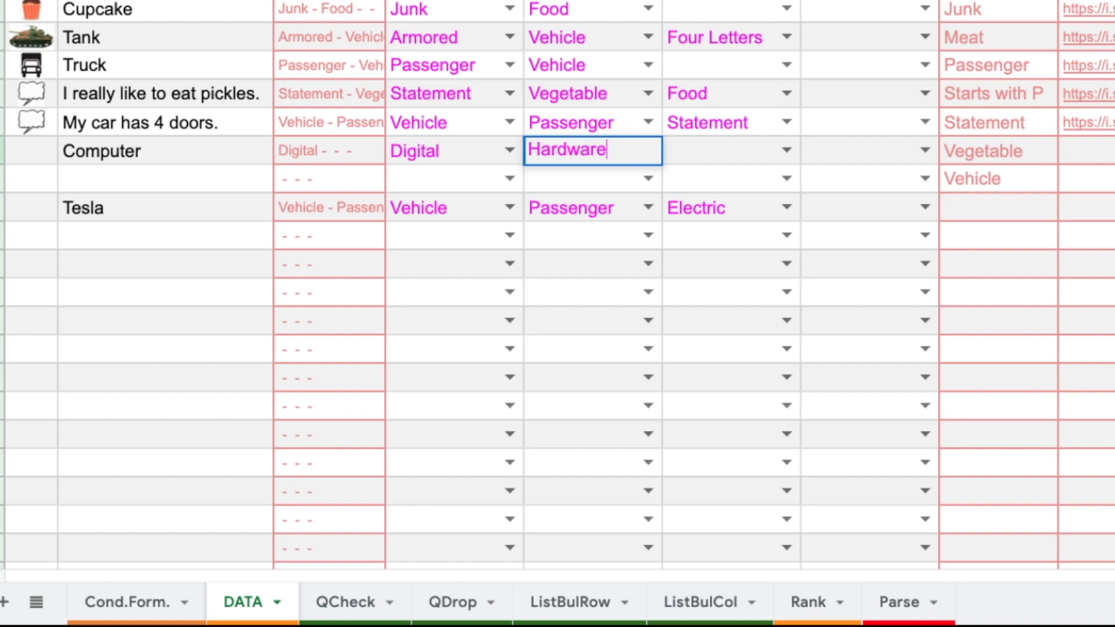
{"action": "key", "text": "Tab"}
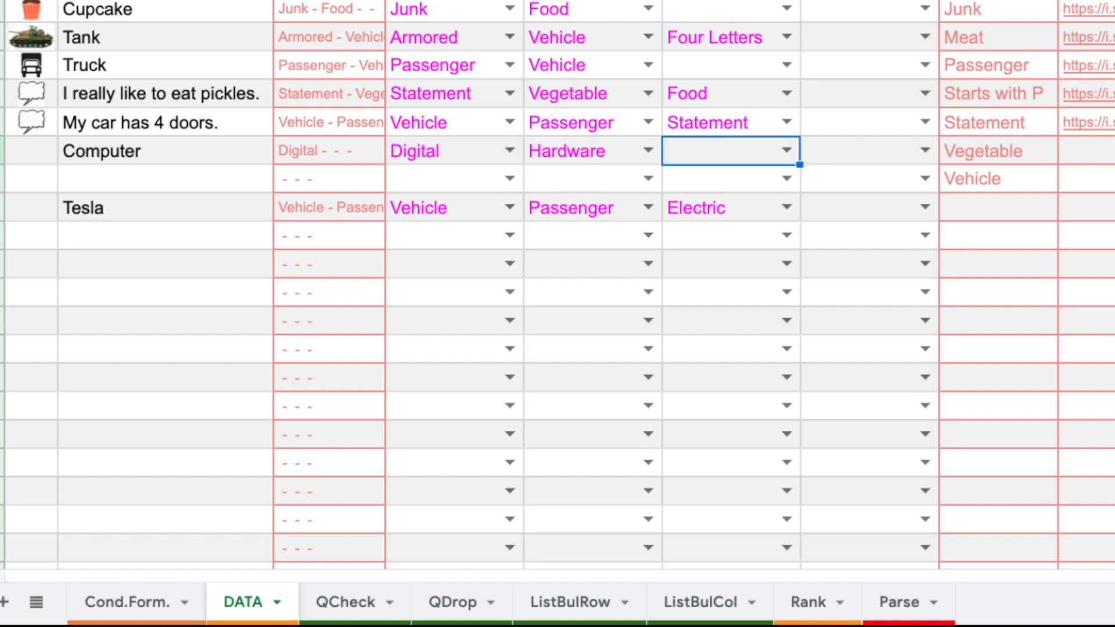
{"action": "left_click", "coordinate": [790, 150]}
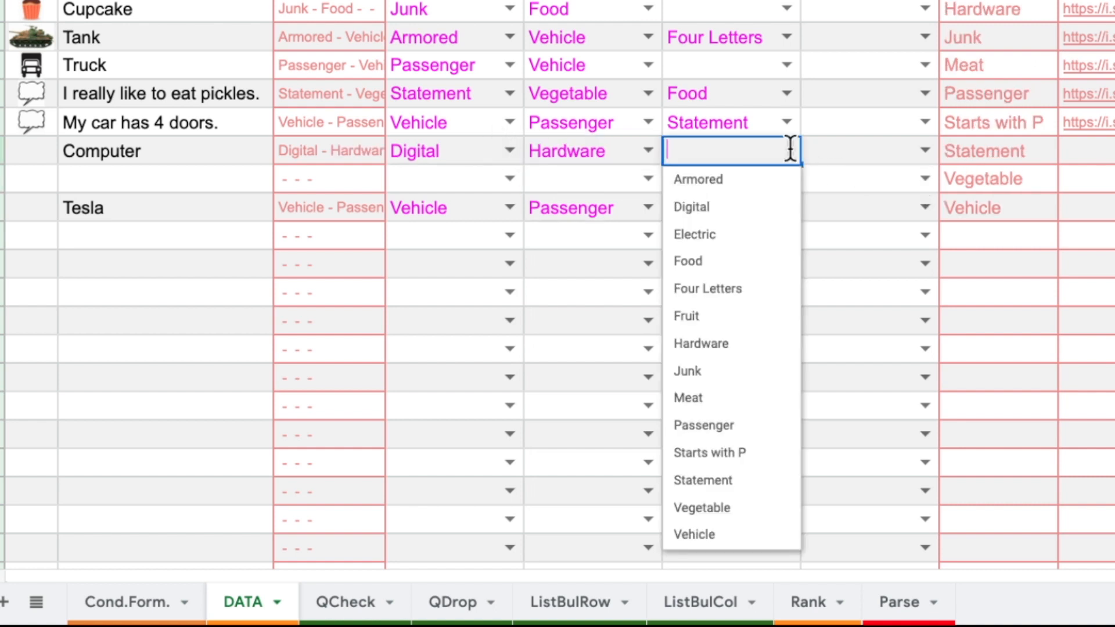
{"action": "left_click", "coordinate": [765, 238]}
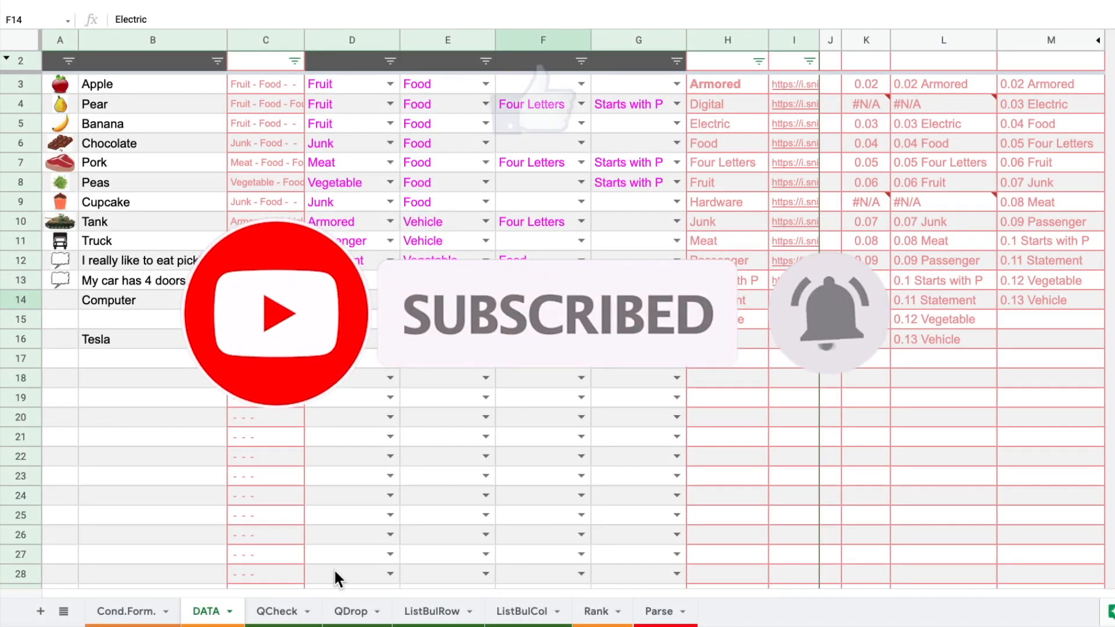
Review the item names in B3:B16 of the DATA sheet and the tag list on the QCheck sheet
{"action": "left_click_drag", "start_coordinate": [154, 339], "coordinate": [156, 86]}
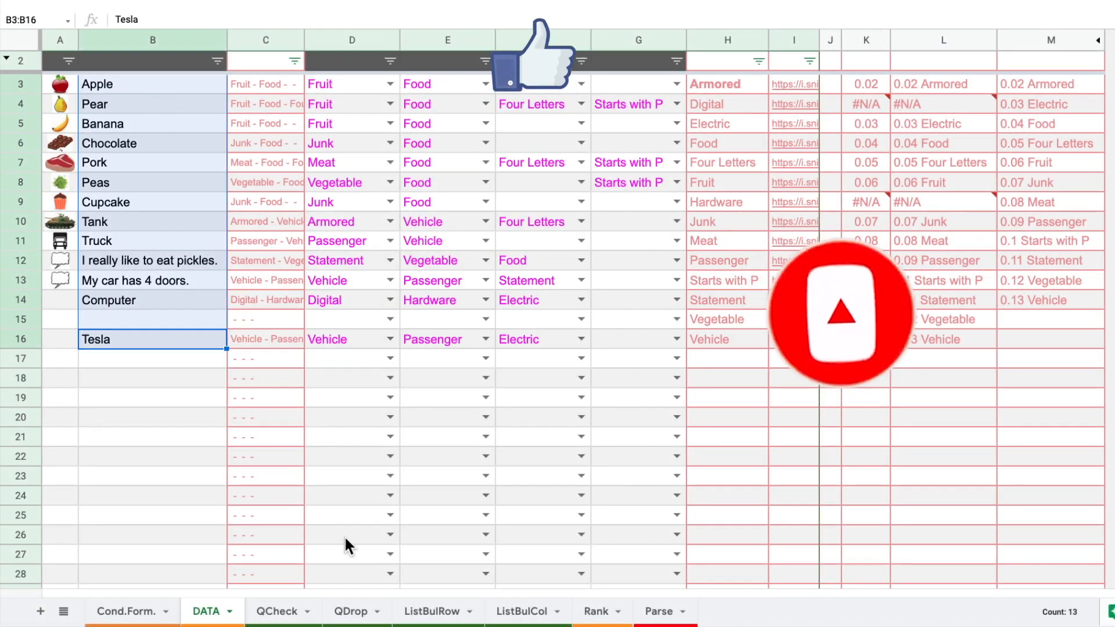
{"action": "left_click", "coordinate": [283, 604]}
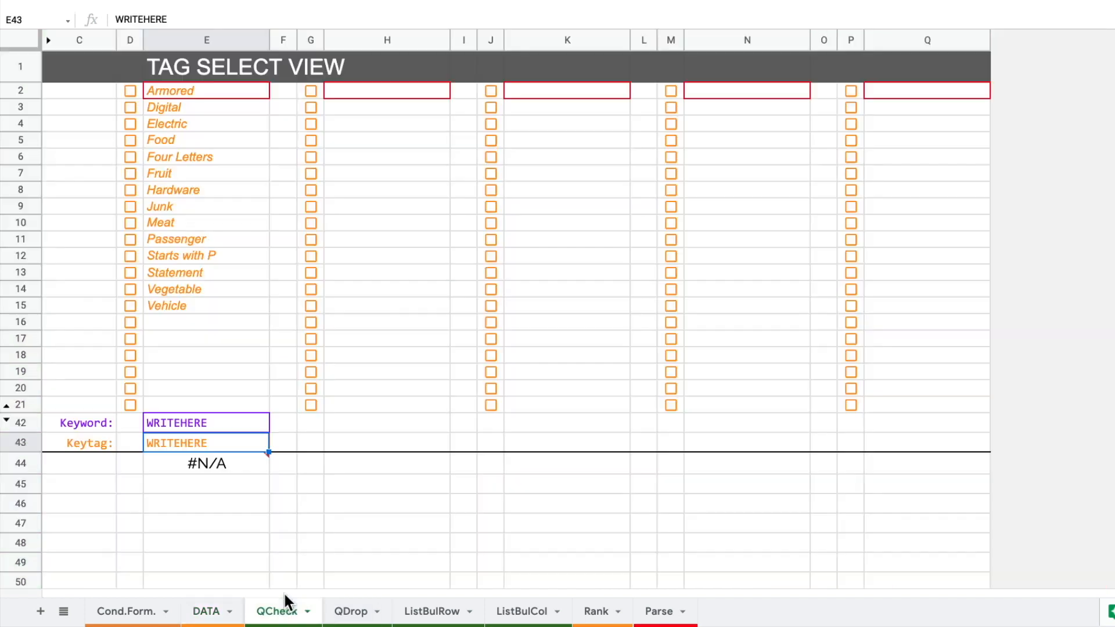
{"action": "left_click", "coordinate": [375, 159]}
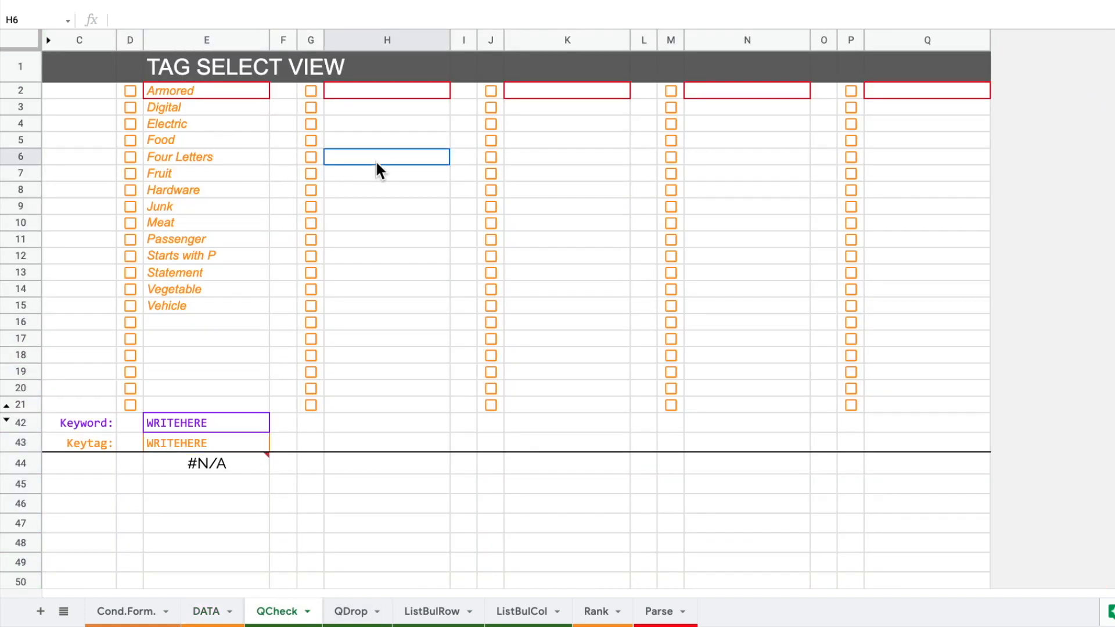
{"action": "left_click", "coordinate": [201, 128]}
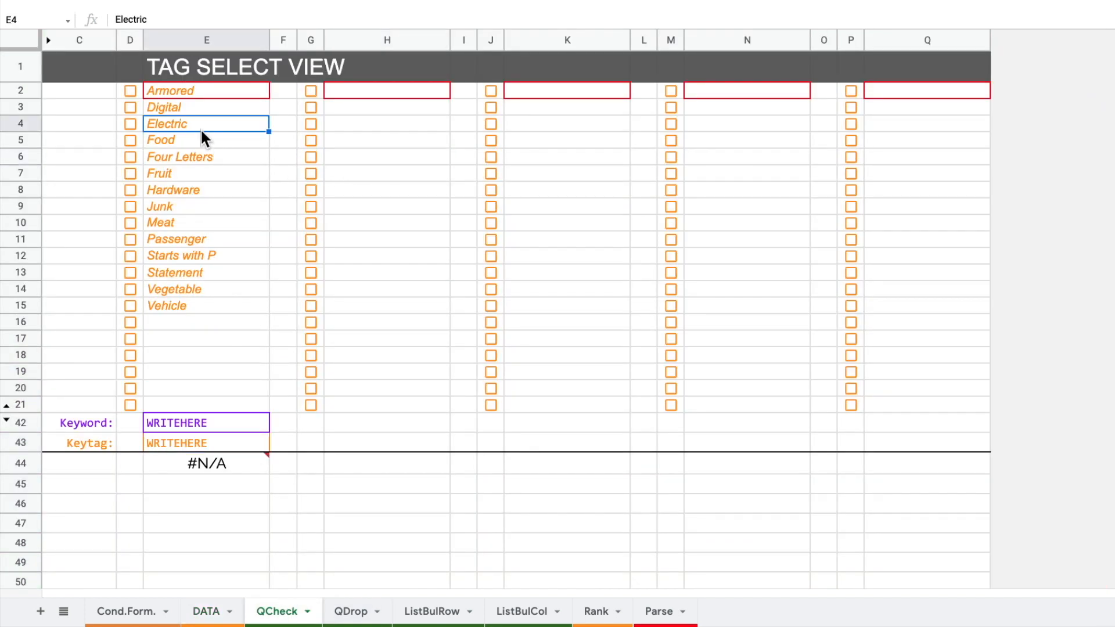
{"action": "left_click", "coordinate": [165, 107]}
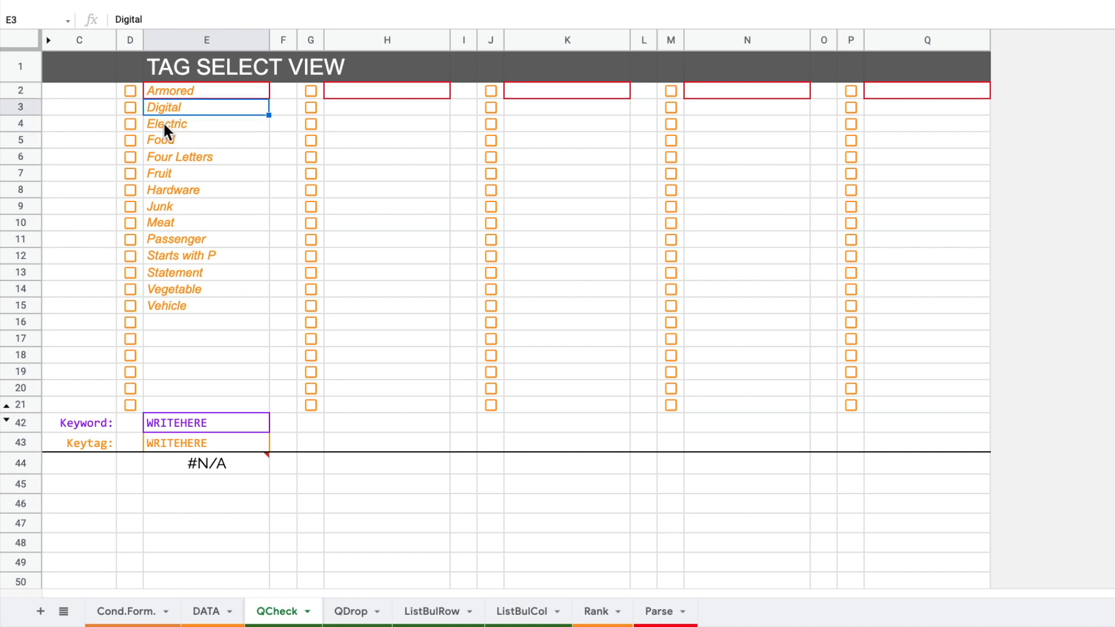
Filter the QCheck item list by the Electric tag, highlight the matching items, and clear the tag again
{"action": "left_click", "coordinate": [158, 123]}
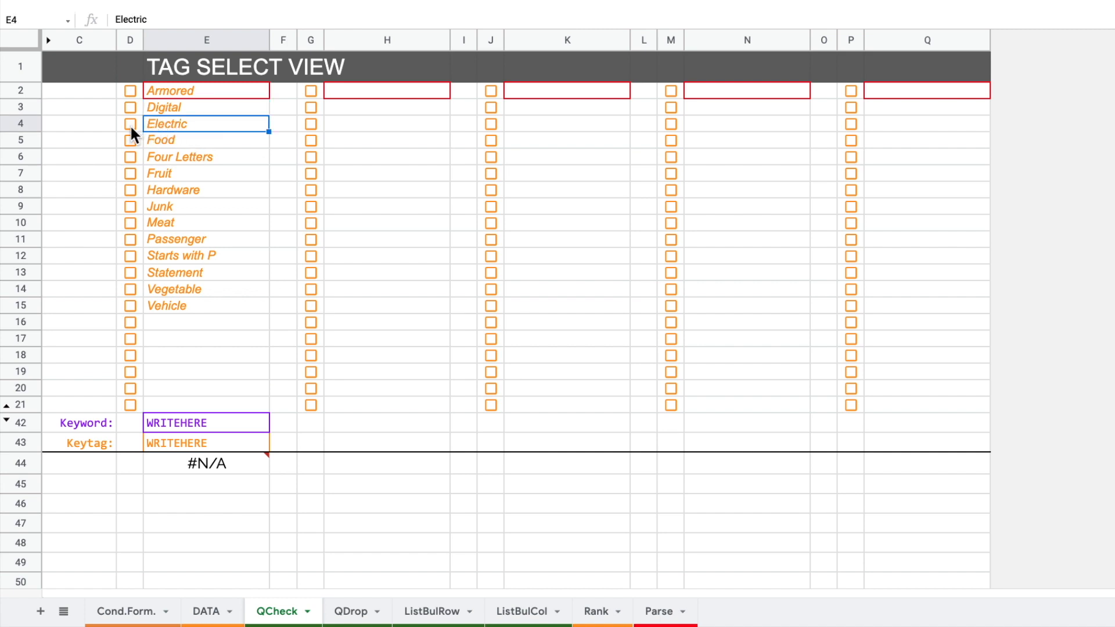
{"action": "left_click", "coordinate": [130, 124]}
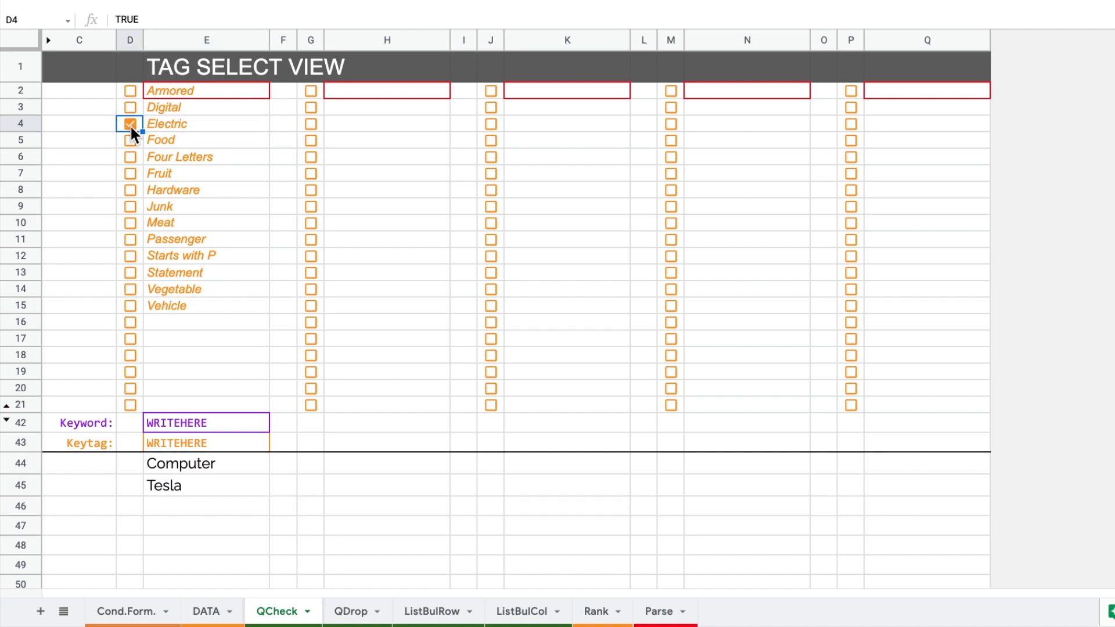
{"action": "left_click_drag", "start_coordinate": [228, 459], "coordinate": [225, 484]}
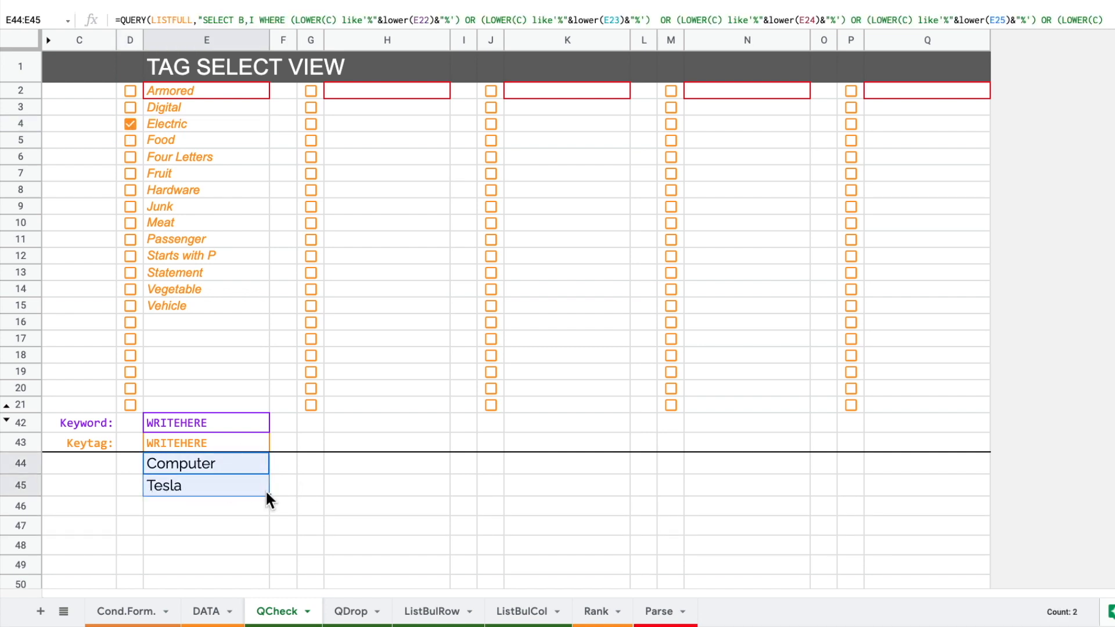
{"action": "left_click", "coordinate": [131, 123]}
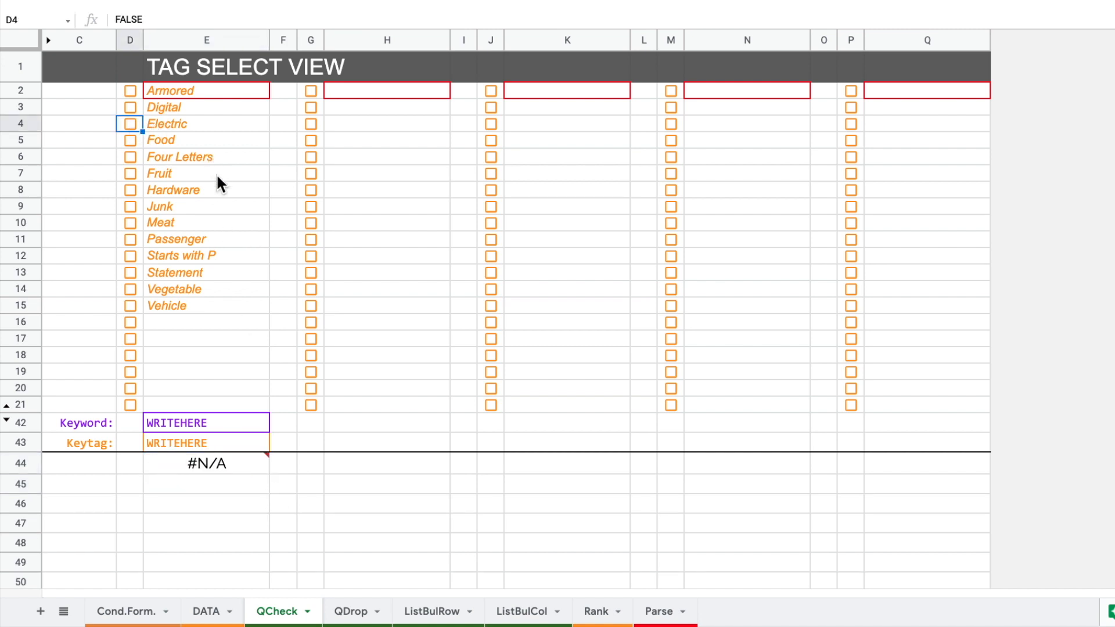
Tick the Food tag on the QCheck sheet and look through the items it lists
{"action": "left_click", "coordinate": [129, 141]}
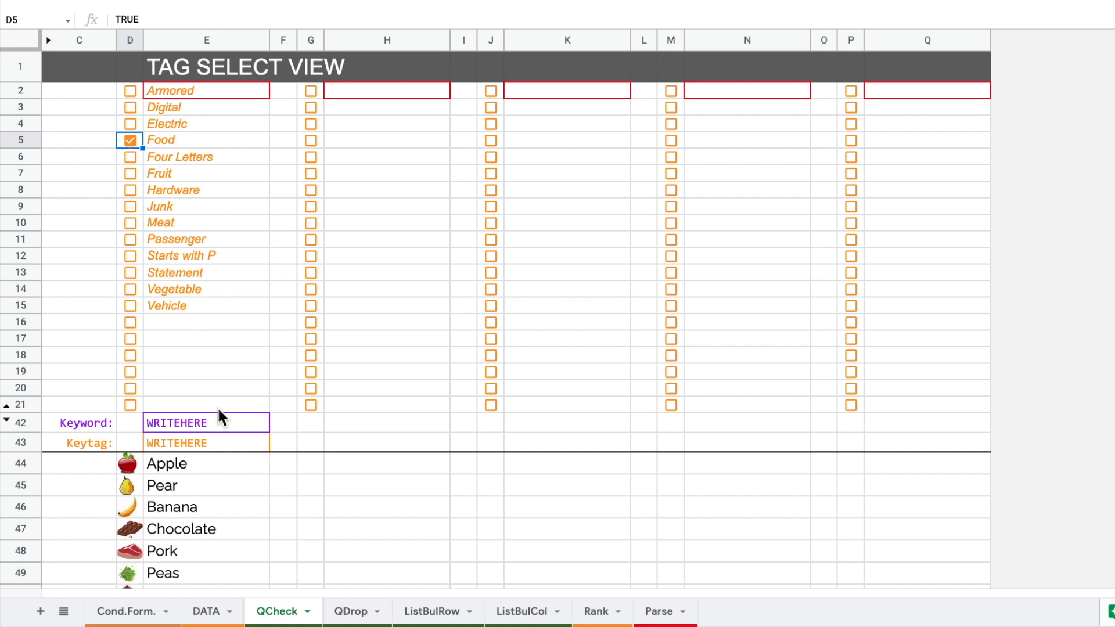
{"action": "scroll", "coordinate": [219, 408], "scroll_direction": "down", "scroll_amount": 3}
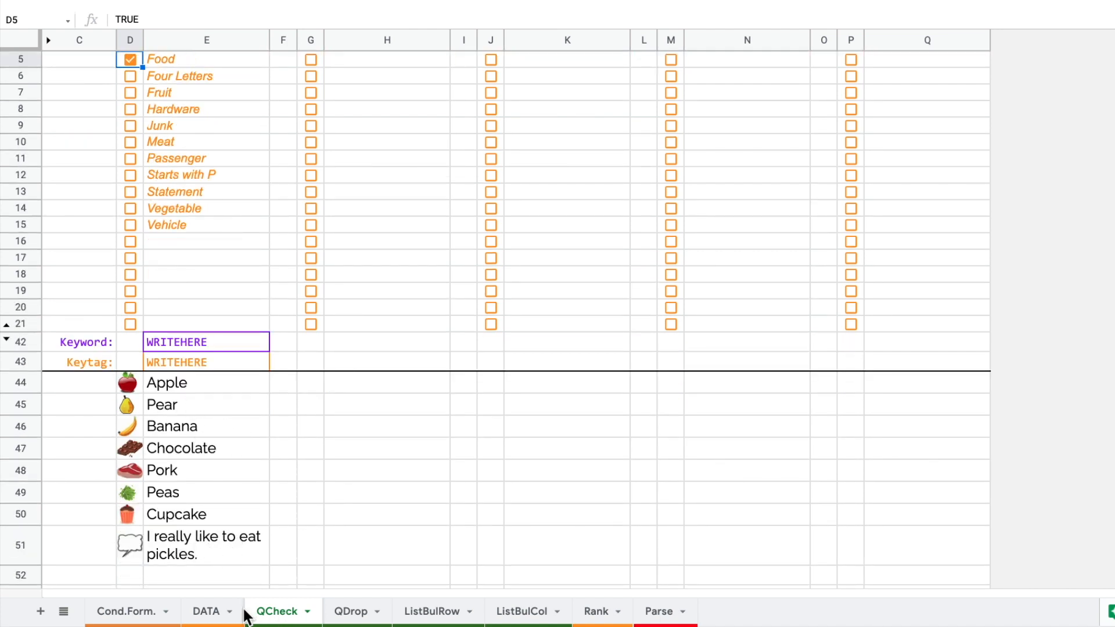
{"action": "scroll", "coordinate": [213, 548], "scroll_direction": "up", "scroll_amount": 3}
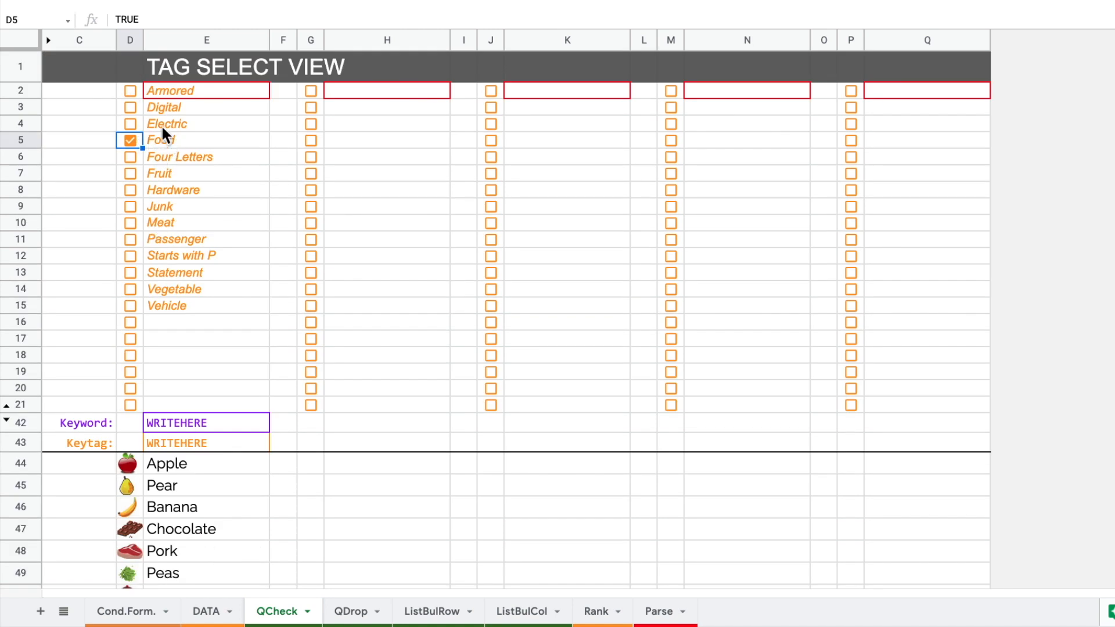
Add the Electric tag to the QCheck filter and highlight the combined item list in E44:E53
{"action": "left_click", "coordinate": [130, 123]}
{"action": "scroll", "coordinate": [201, 336], "scroll_direction": "down", "scroll_amount": 3}
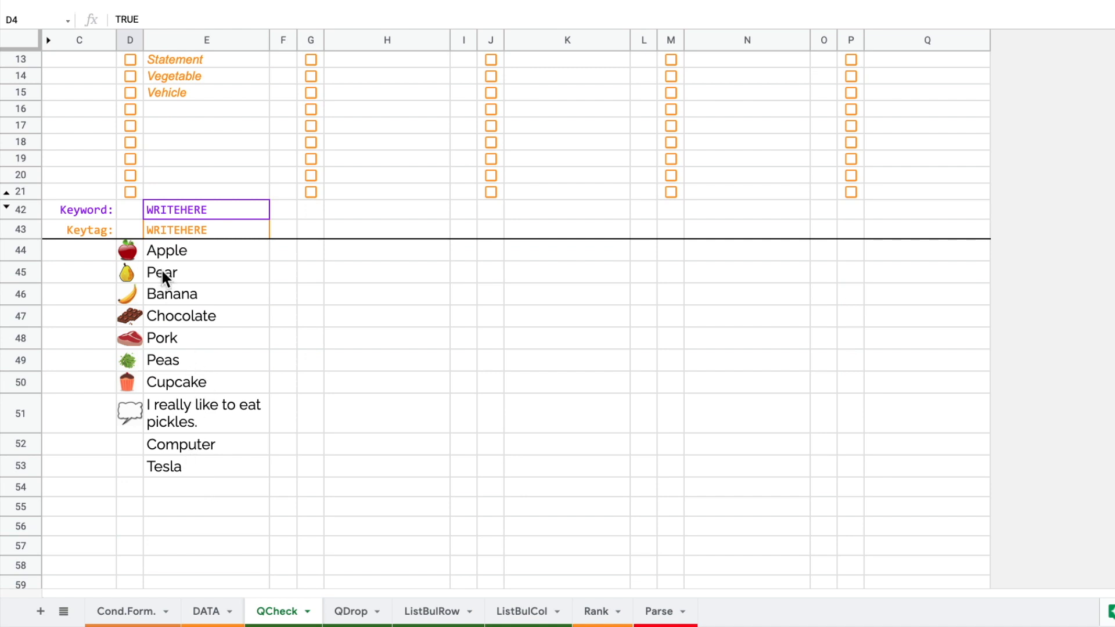
{"action": "left_click_drag", "start_coordinate": [176, 249], "coordinate": [189, 461]}
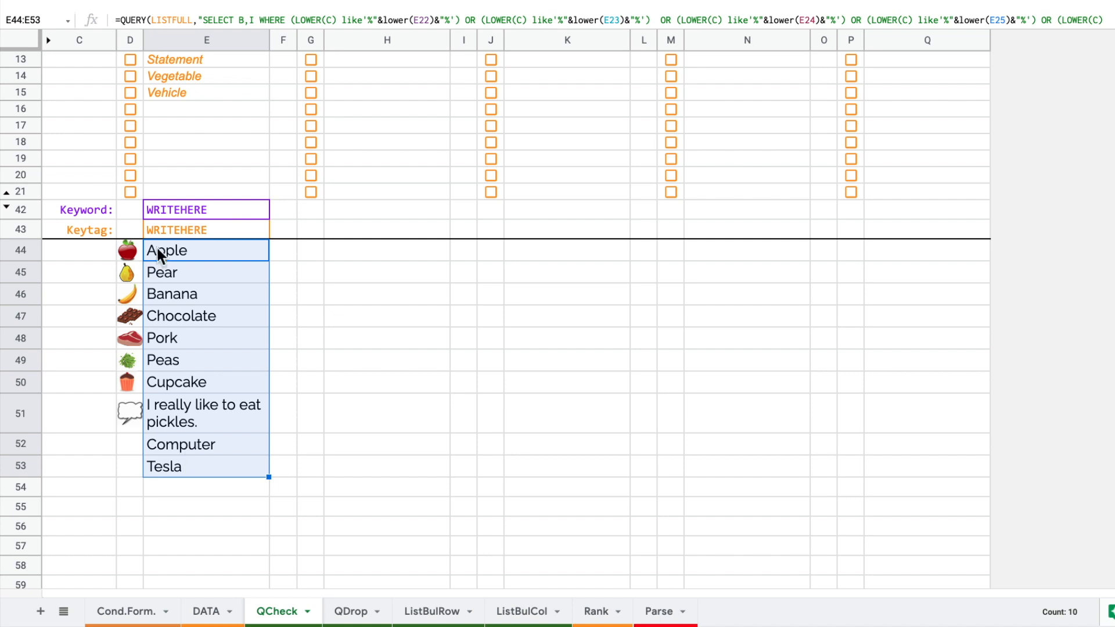
{"action": "scroll", "coordinate": [172, 290], "scroll_direction": "up", "scroll_amount": 1}
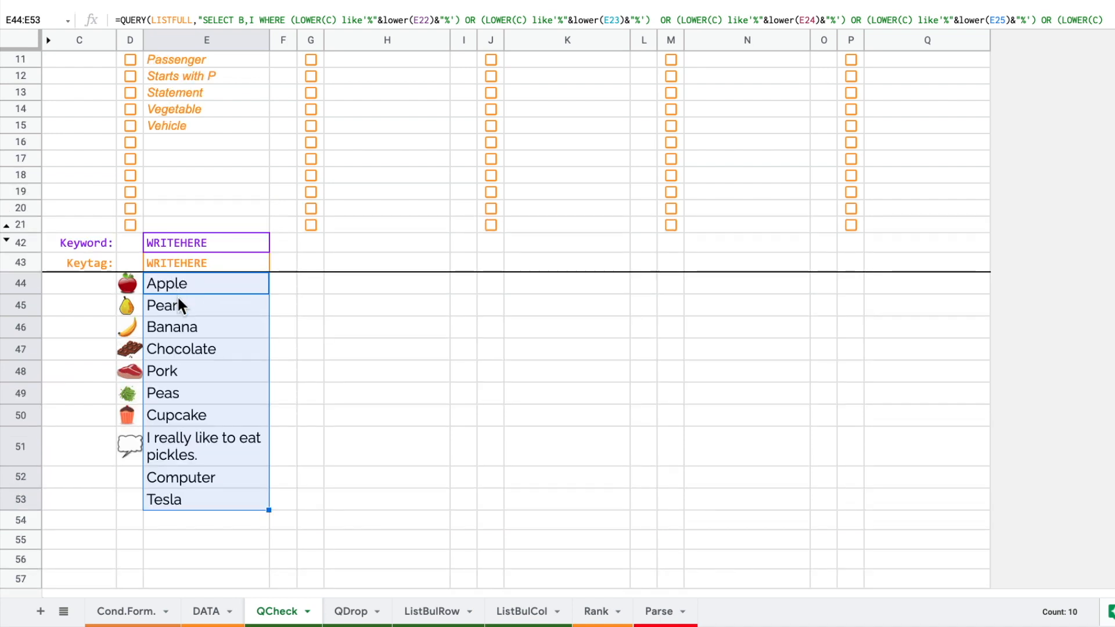
{"action": "left_click", "coordinate": [183, 283]}
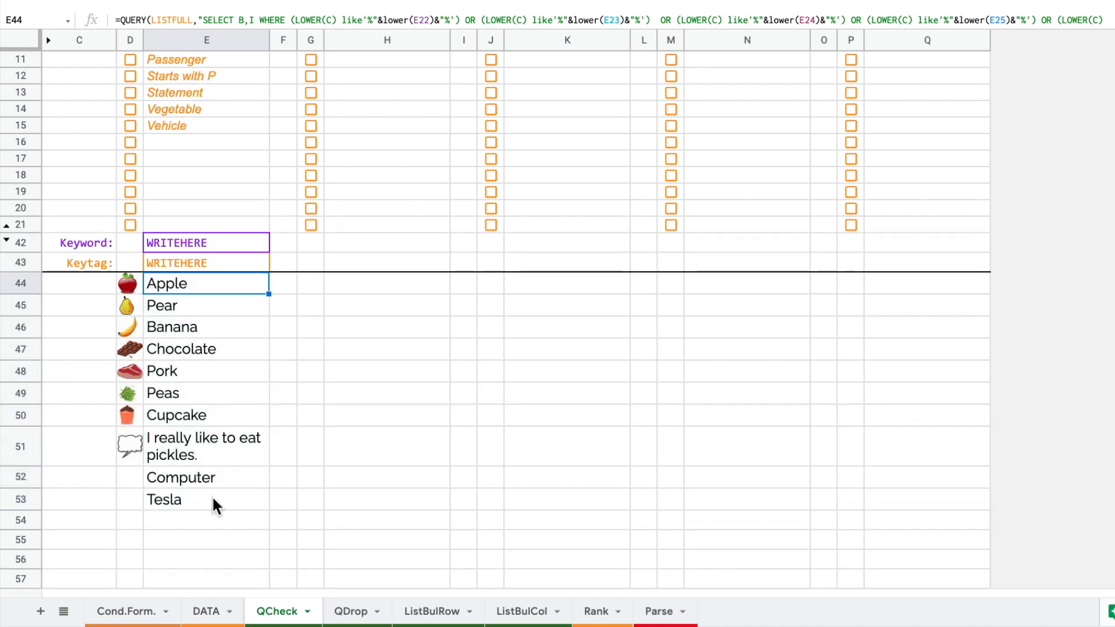
{"action": "scroll", "coordinate": [211, 500], "scroll_direction": "up", "scroll_amount": 3}
On the QDrop sheet, set the tag in C2 to Meat and select the first listed item
{"action": "left_click", "coordinate": [352, 611]}
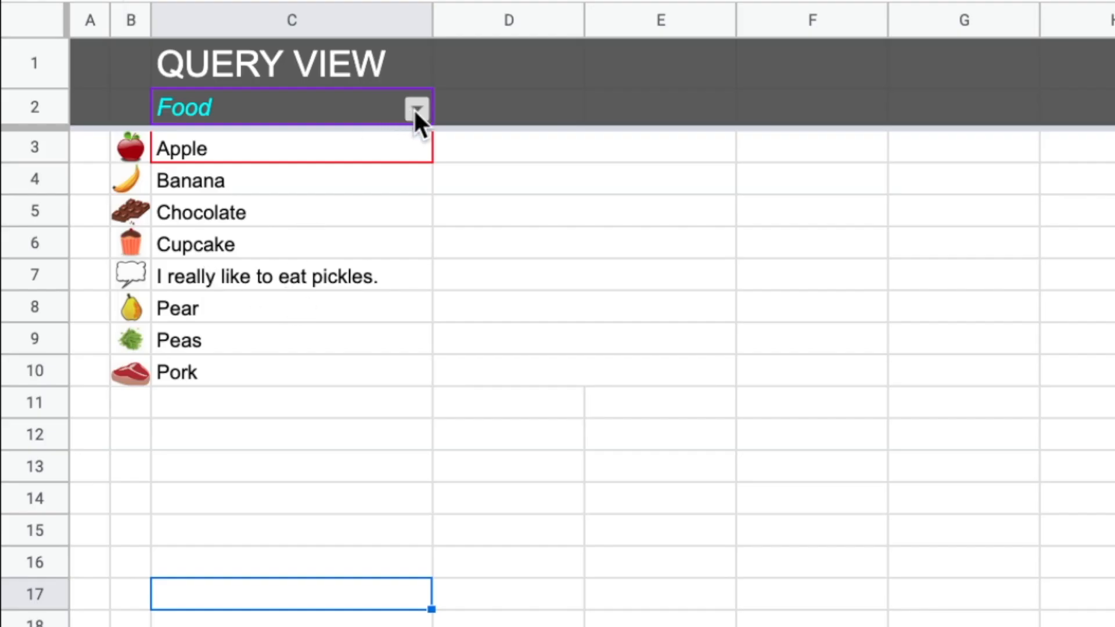
{"action": "left_click", "coordinate": [416, 108]}
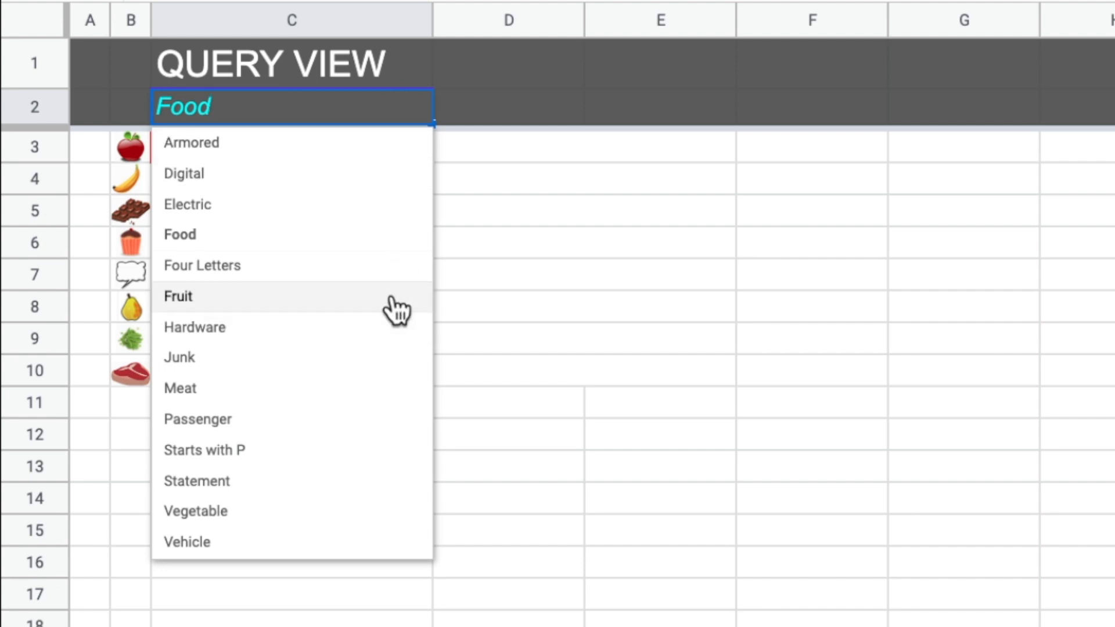
{"action": "left_click", "coordinate": [363, 397]}
{"action": "left_click", "coordinate": [207, 141]}
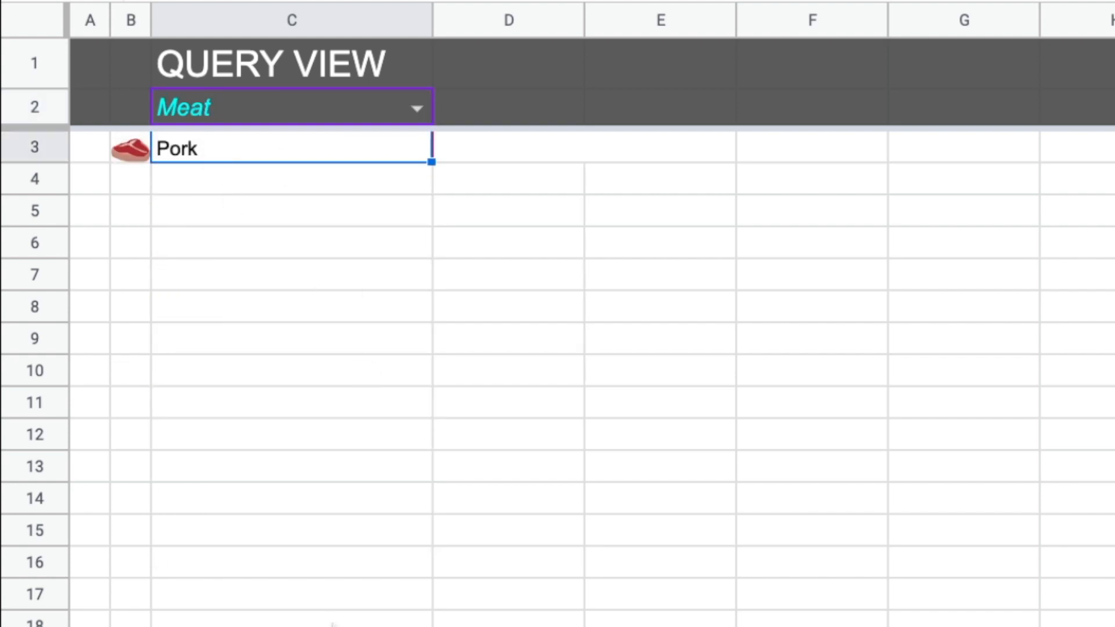
Review the items and tags in B3:G15 of the DATA sheet and their bulleted lists on ListBulRow and ListBulCol
{"action": "left_click", "coordinate": [203, 614]}
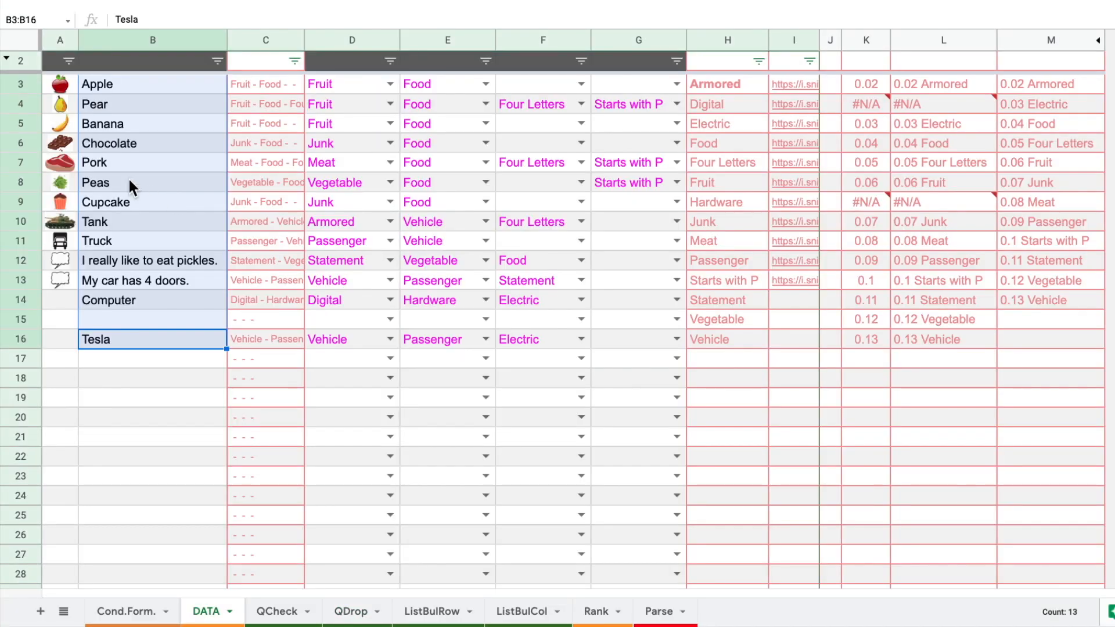
{"action": "left_click_drag", "start_coordinate": [134, 82], "coordinate": [601, 321]}
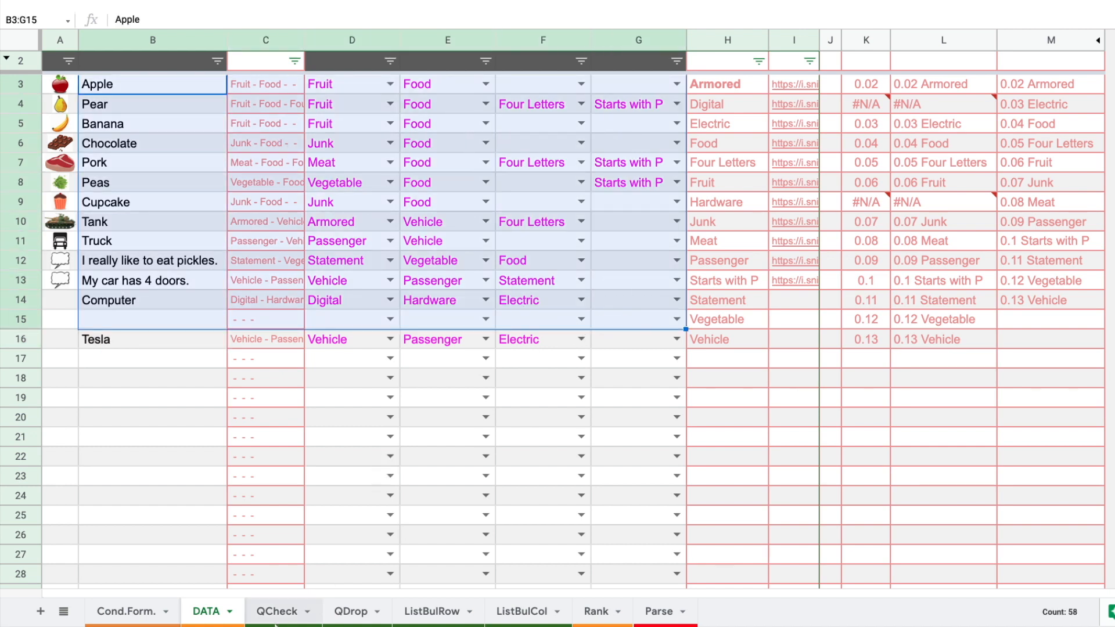
{"action": "left_click", "coordinate": [432, 610]}
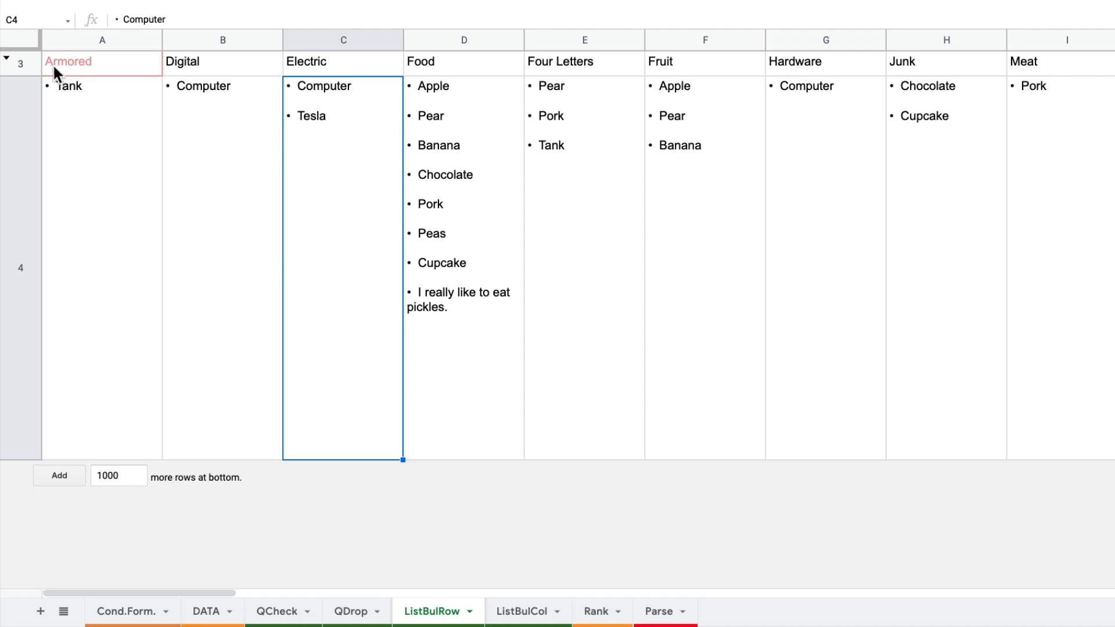
{"action": "left_click_drag", "start_coordinate": [53, 64], "coordinate": [78, 131]}
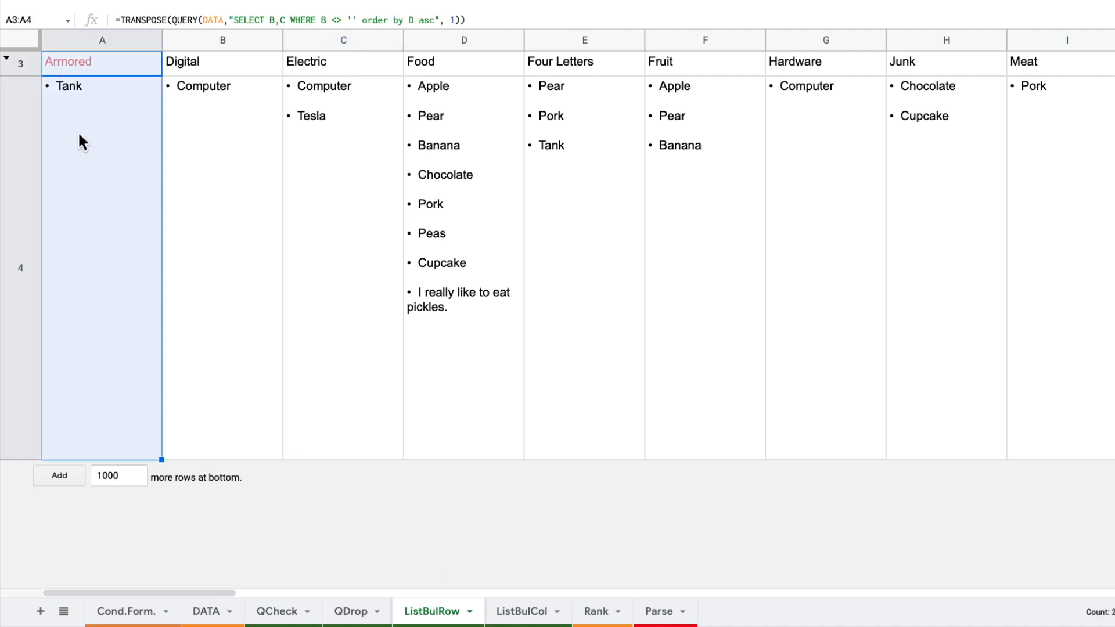
{"action": "left_click", "coordinate": [521, 613]}
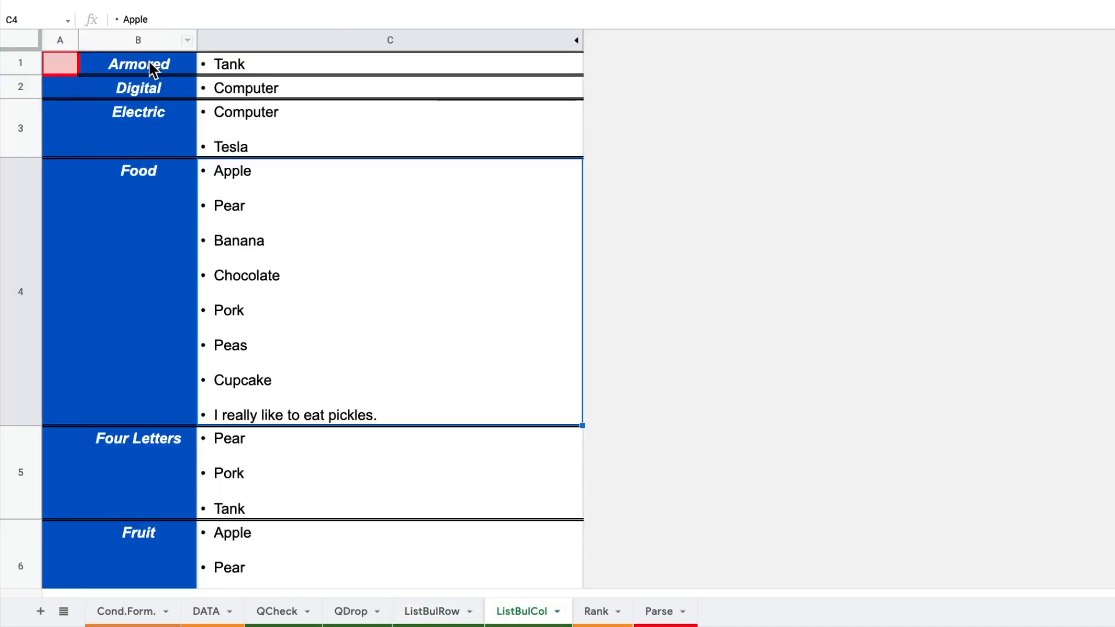
{"action": "left_click_drag", "start_coordinate": [149, 61], "coordinate": [251, 63]}
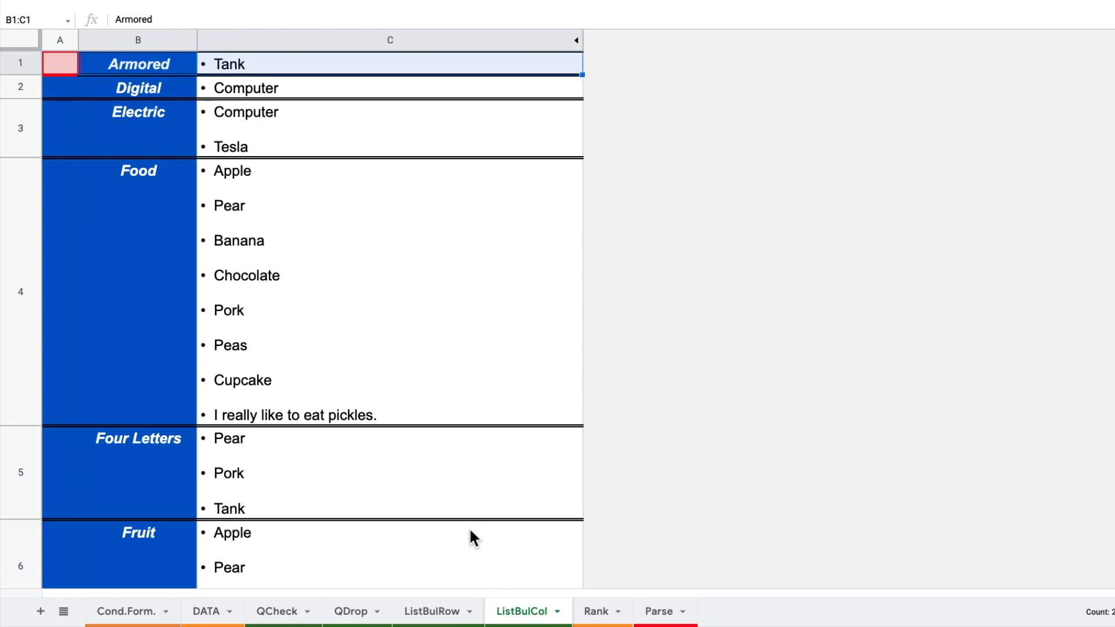
{"action": "left_click", "coordinate": [459, 614]}
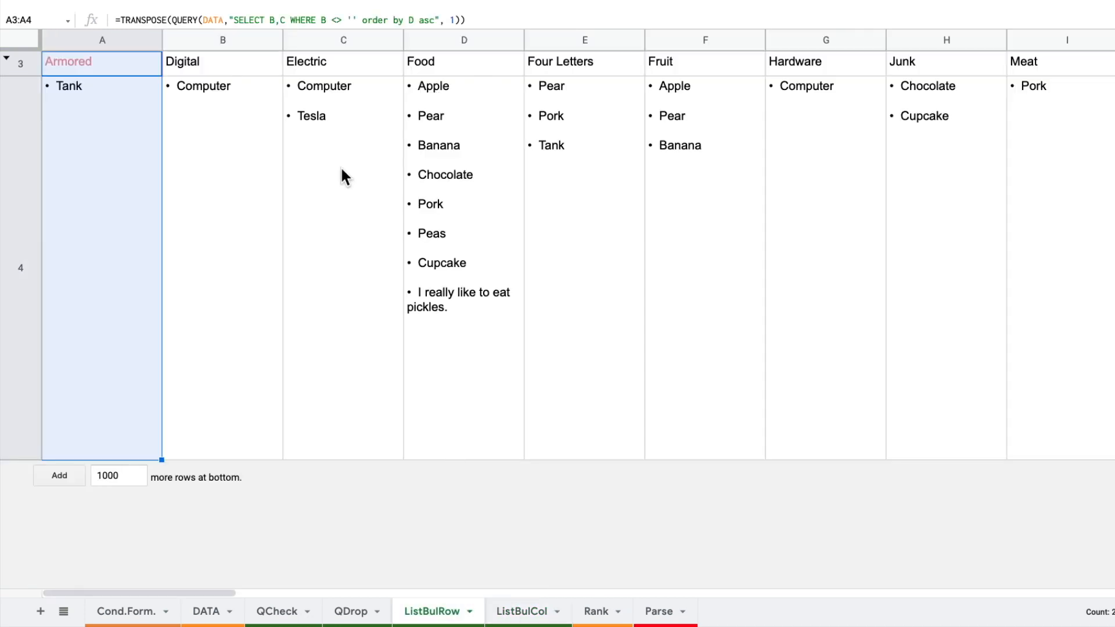
On the Rank sheet, move the Food tag up to row 2 and the Electric tag down to row 8 below Hardware
{"action": "left_click", "coordinate": [593, 610]}
{"action": "left_click", "coordinate": [124, 122]}
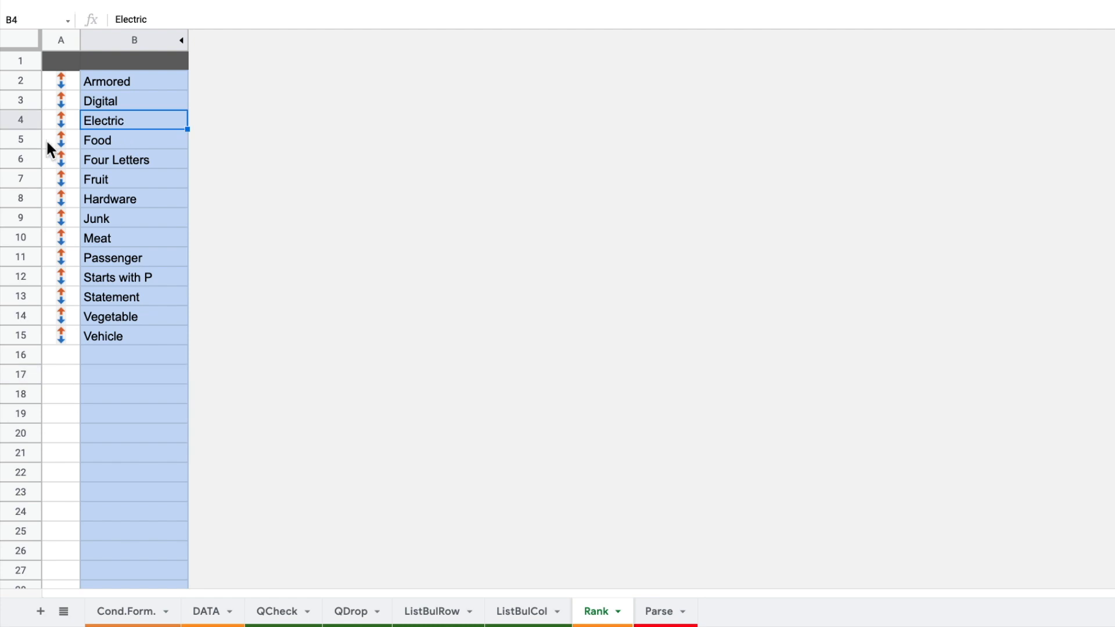
{"action": "left_click", "coordinate": [21, 140]}
{"action": "left_click_drag", "start_coordinate": [21, 140], "coordinate": [19, 81]}
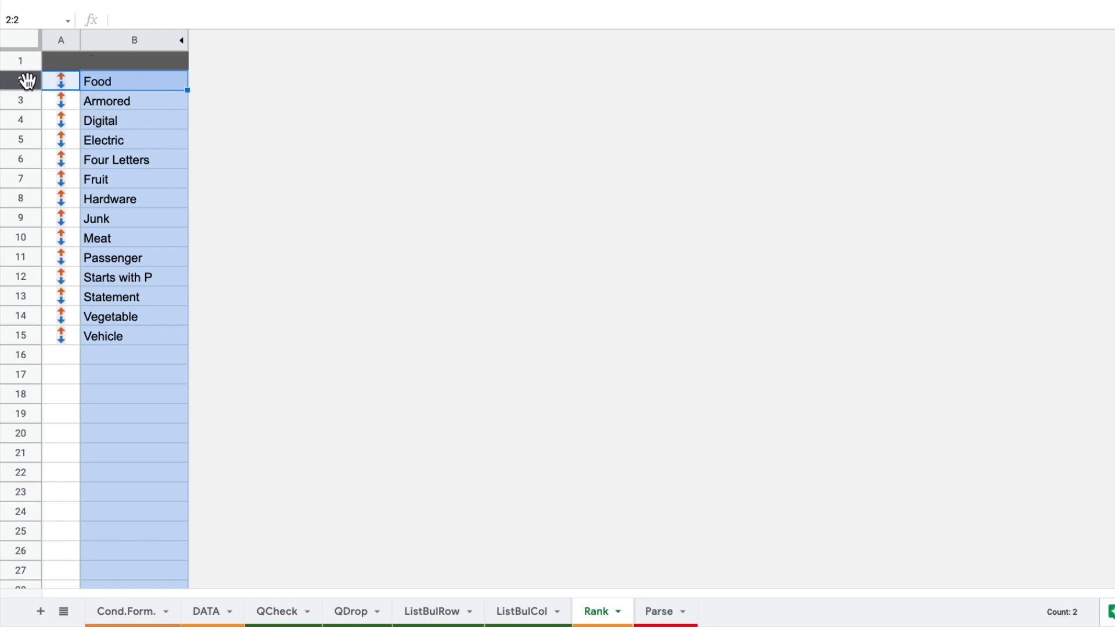
{"action": "left_click", "coordinate": [25, 139]}
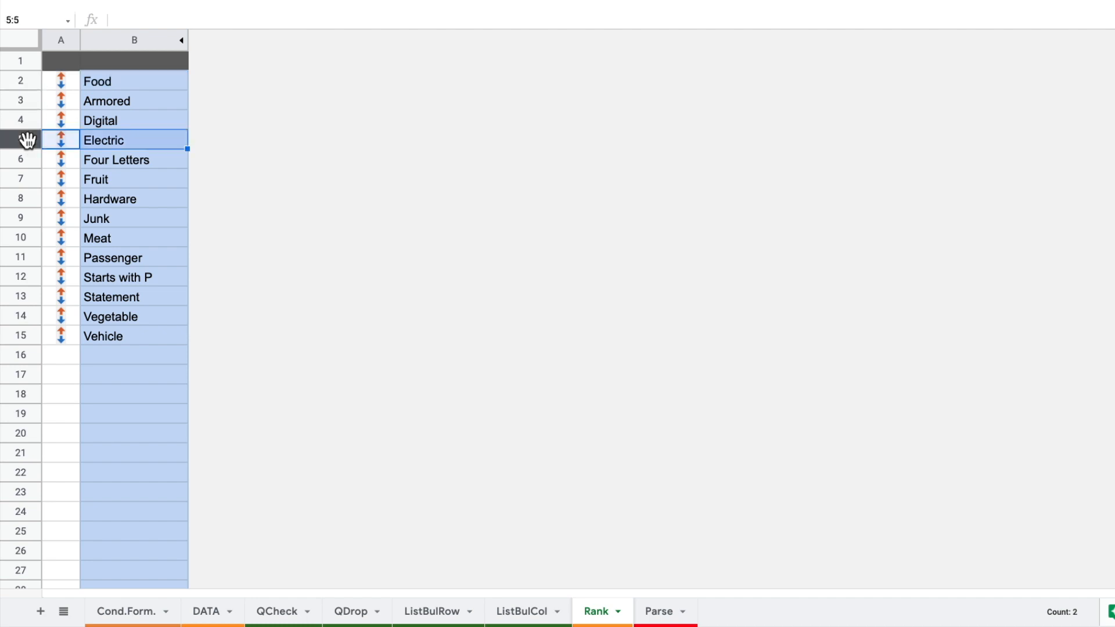
{"action": "left_click_drag", "start_coordinate": [25, 139], "coordinate": [38, 199]}
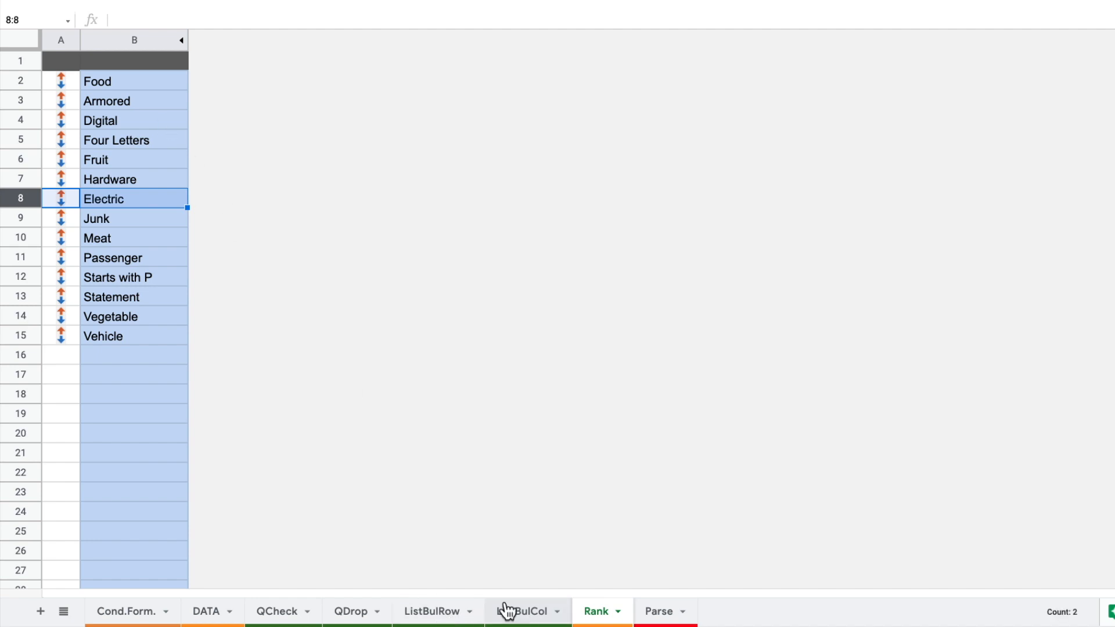
Check the position of the Food tag in the ListBulRow and ListBulCol lists
{"action": "left_click", "coordinate": [445, 612]}
{"action": "left_click", "coordinate": [87, 61]}
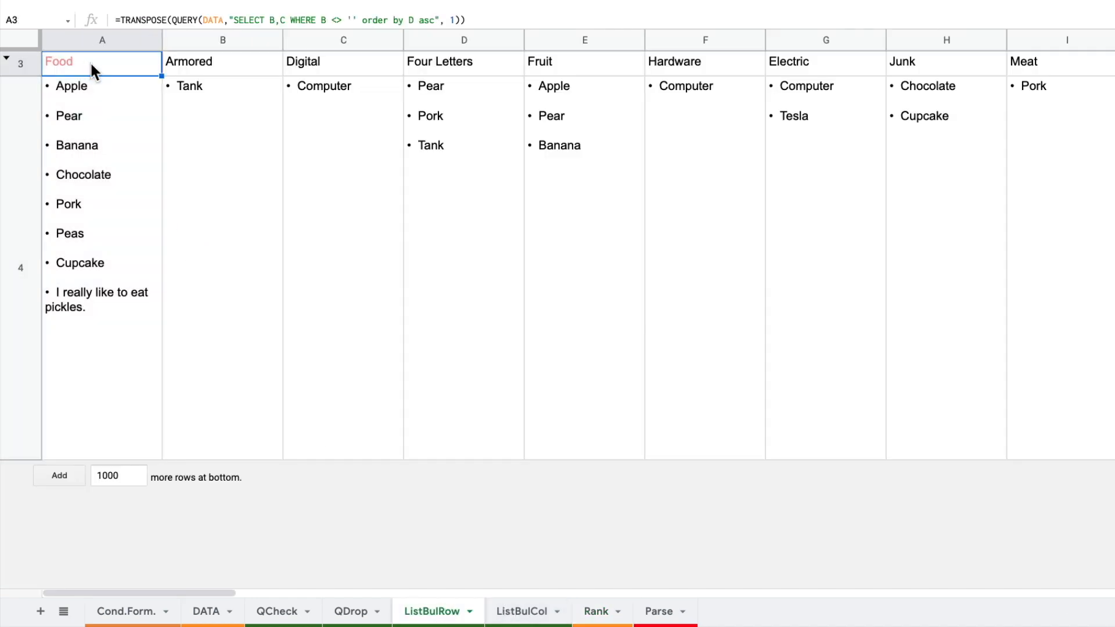
{"action": "left_click", "coordinate": [511, 612]}
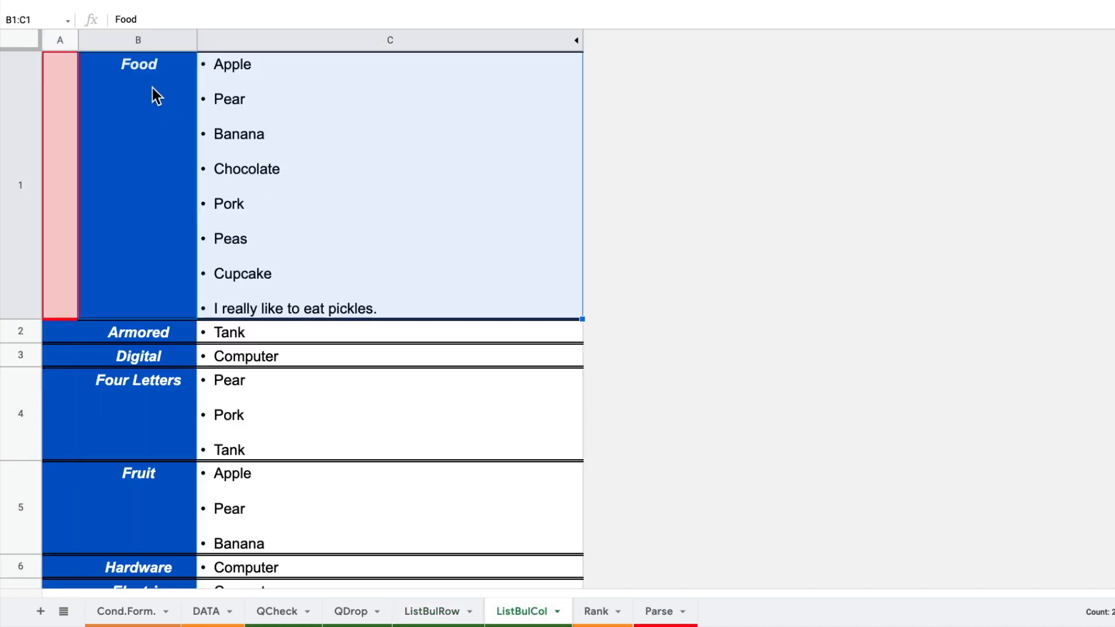
{"action": "left_click", "coordinate": [148, 83]}
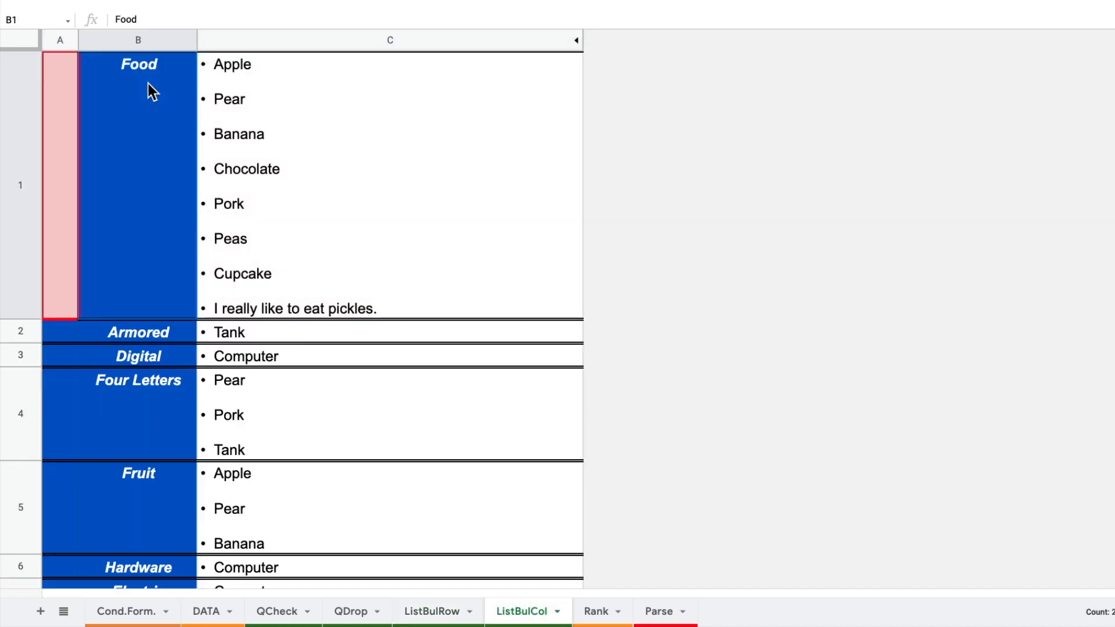
Inspect the array formulas in cells B4 and H1 of the Parse sheet
{"action": "left_click", "coordinate": [665, 612]}
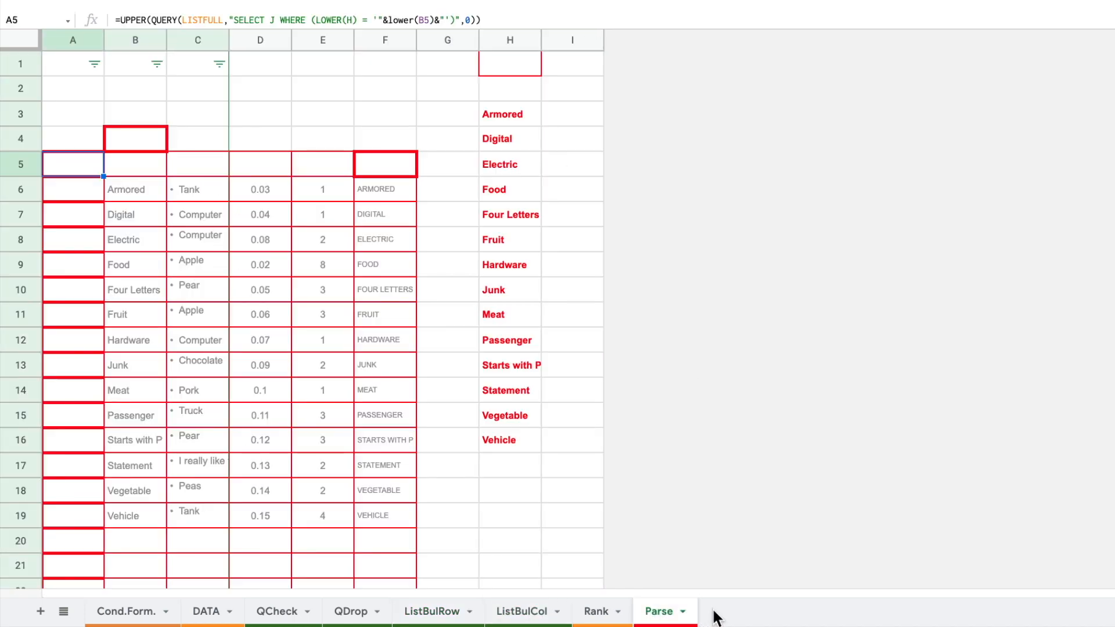
{"action": "left_click", "coordinate": [122, 137]}
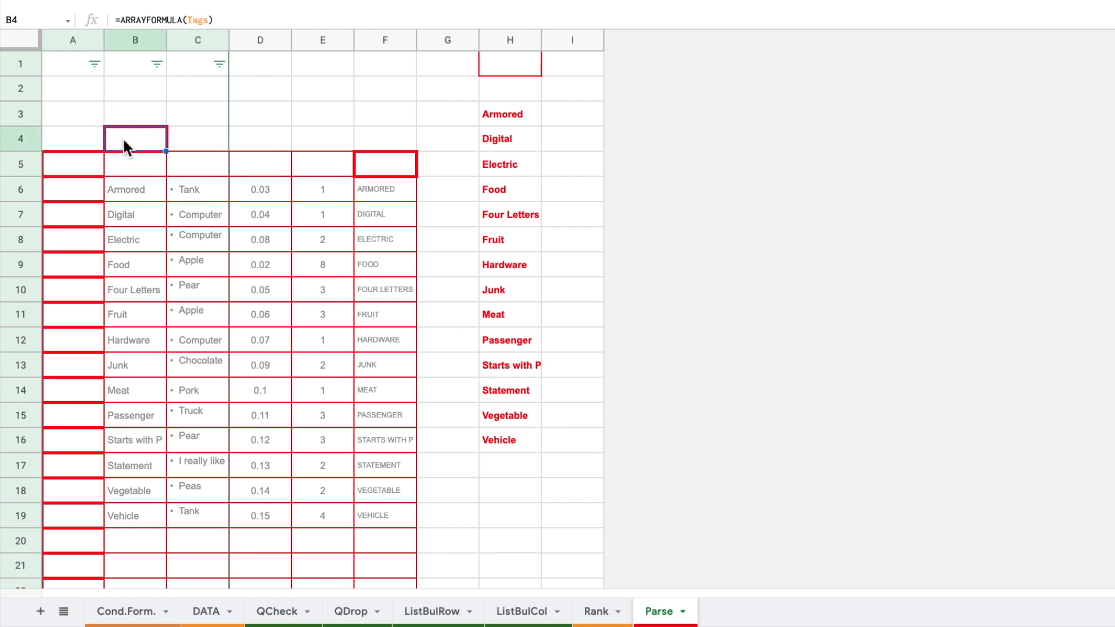
{"action": "left_click", "coordinate": [510, 64]}
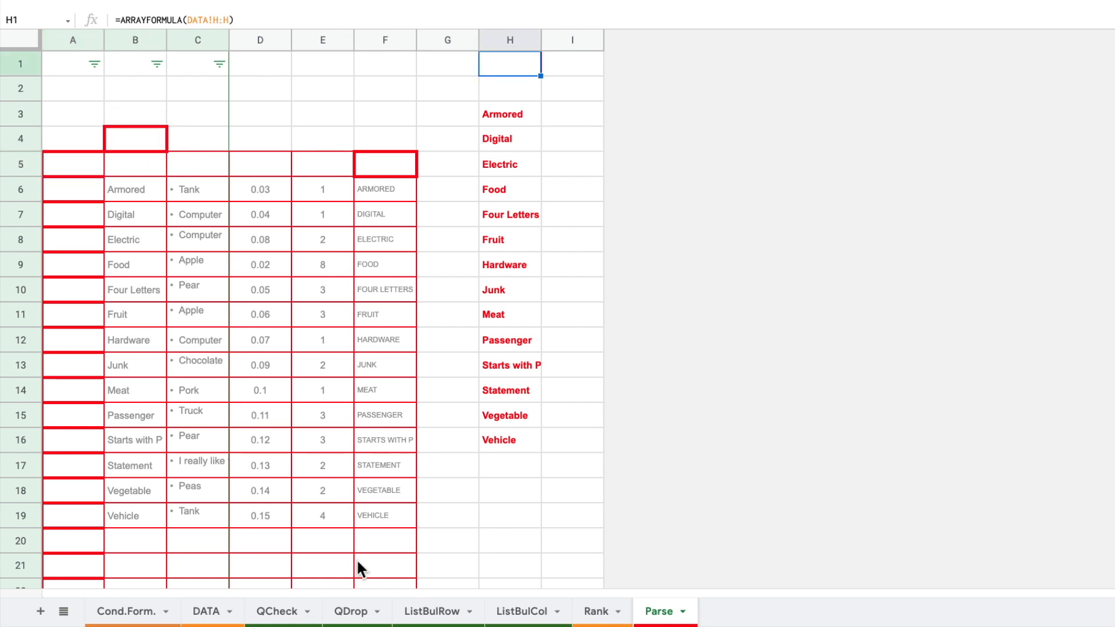
On the Cond.Form. sheet, open the conditional format rules for B12 and tick the checkbox in A12
{"action": "left_click", "coordinate": [156, 613]}
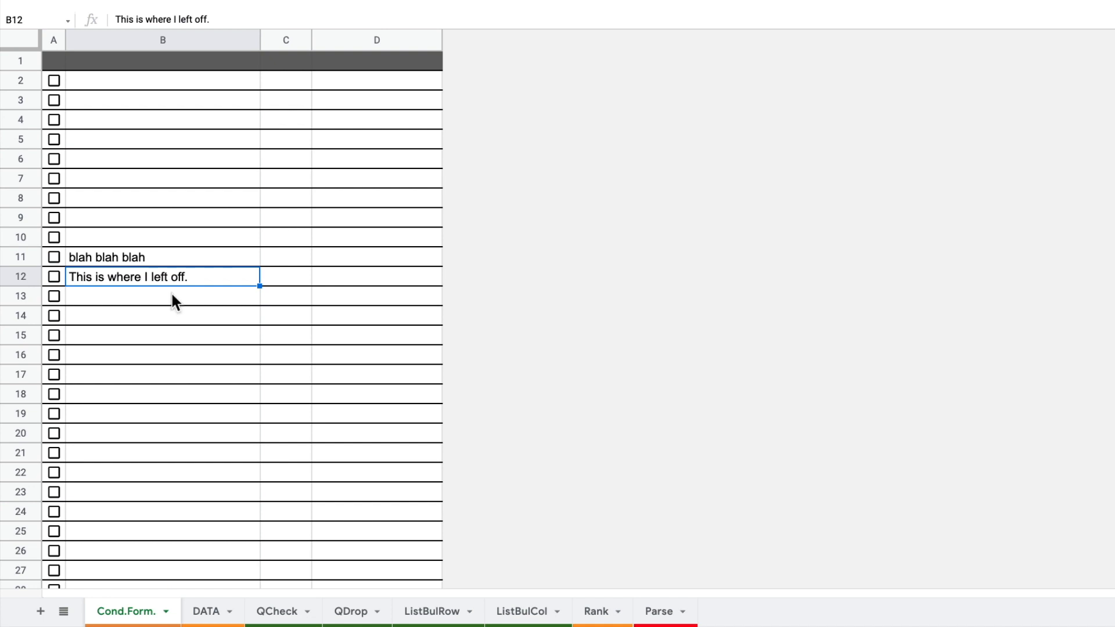
{"action": "right_click", "coordinate": [186, 278]}
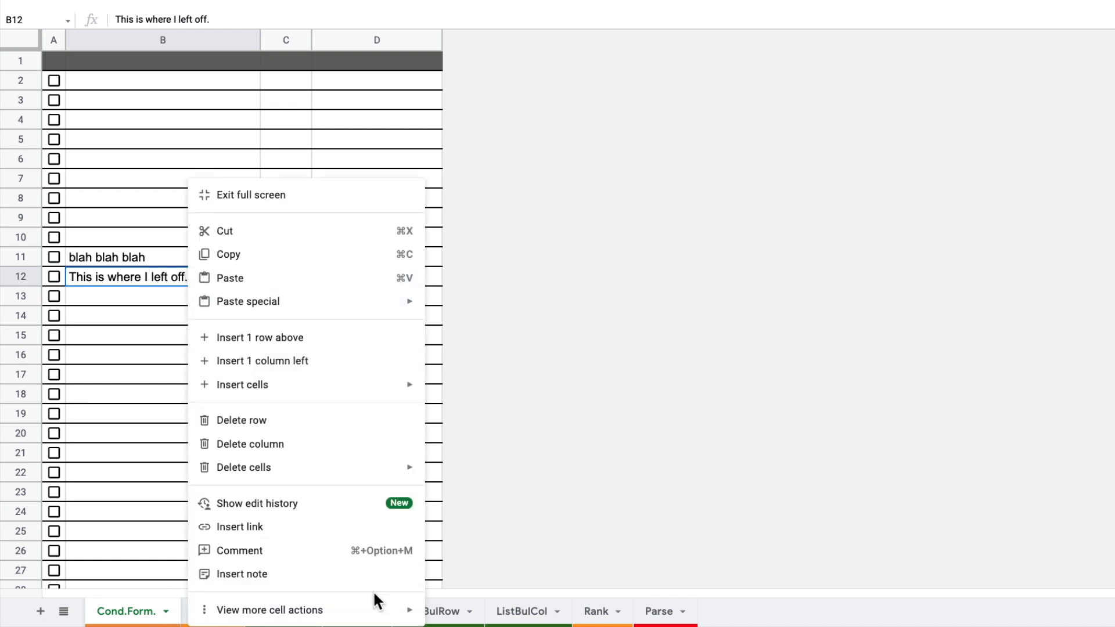
{"action": "mouse_move", "coordinate": [384, 615]}
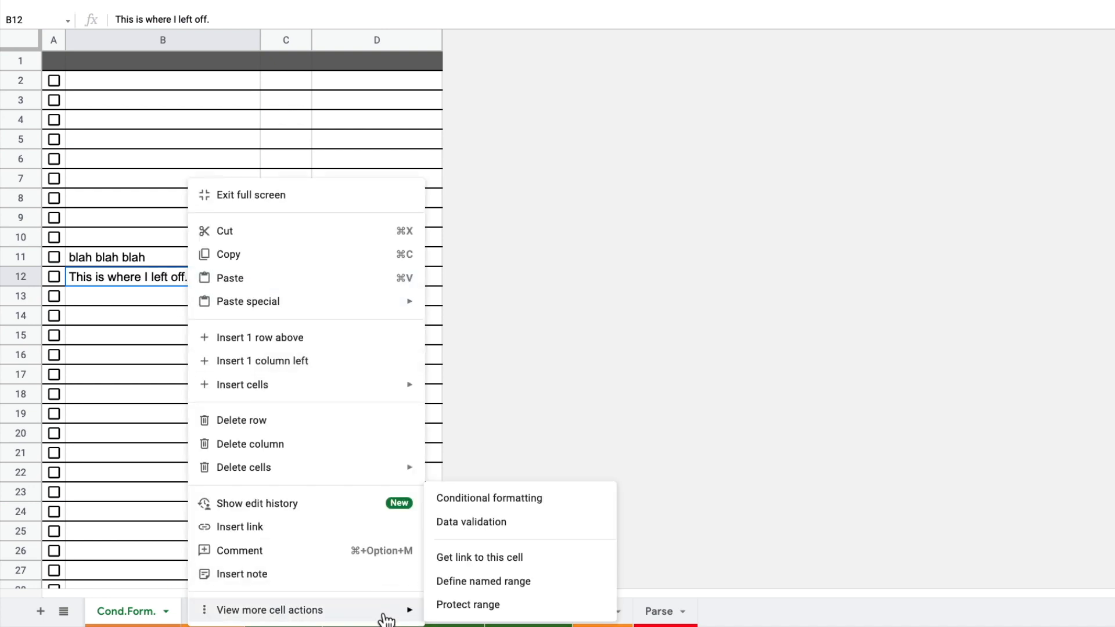
{"action": "left_click", "coordinate": [443, 503]}
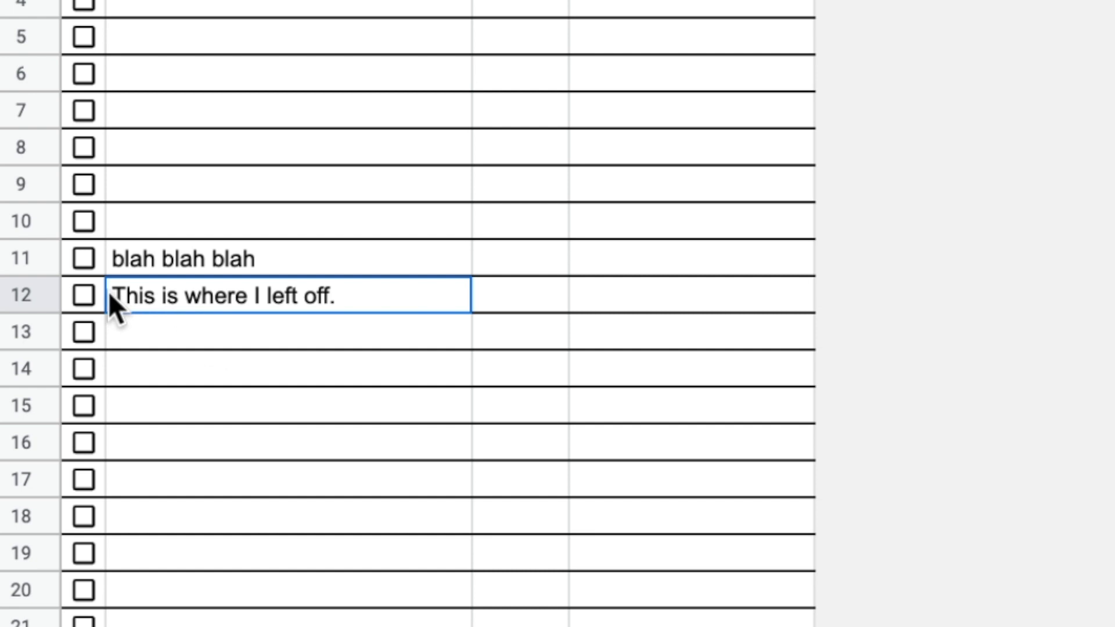
{"action": "left_click", "coordinate": [83, 295]}
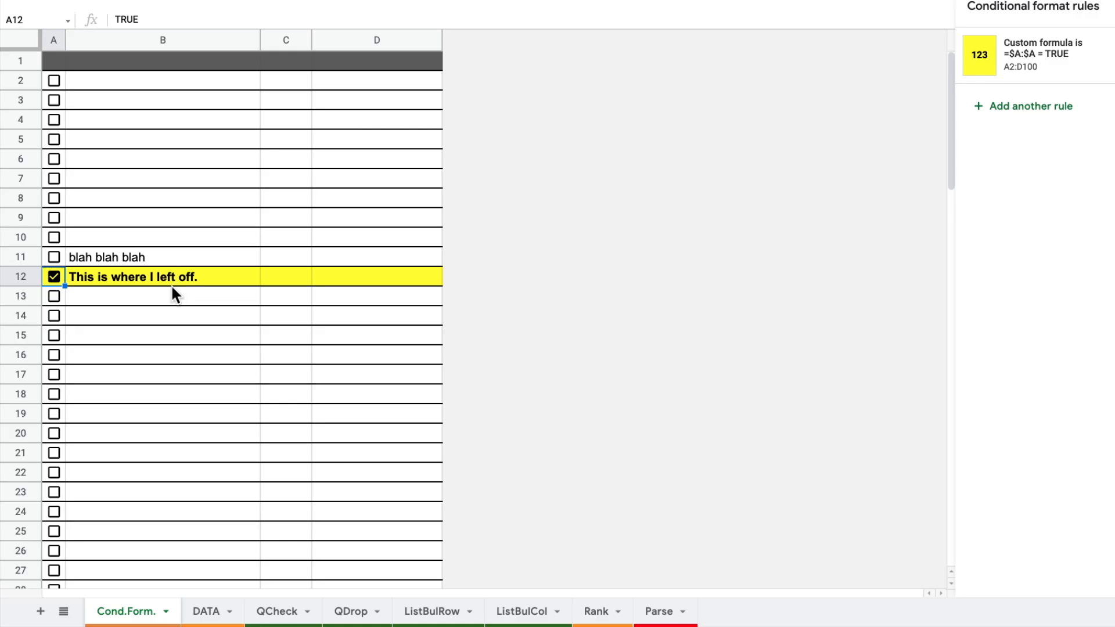
Open the custom formula rule =$A:$A = TRUE for A2:D100 and test it by unticking and re-ticking A12
{"action": "left_click", "coordinate": [1027, 64]}
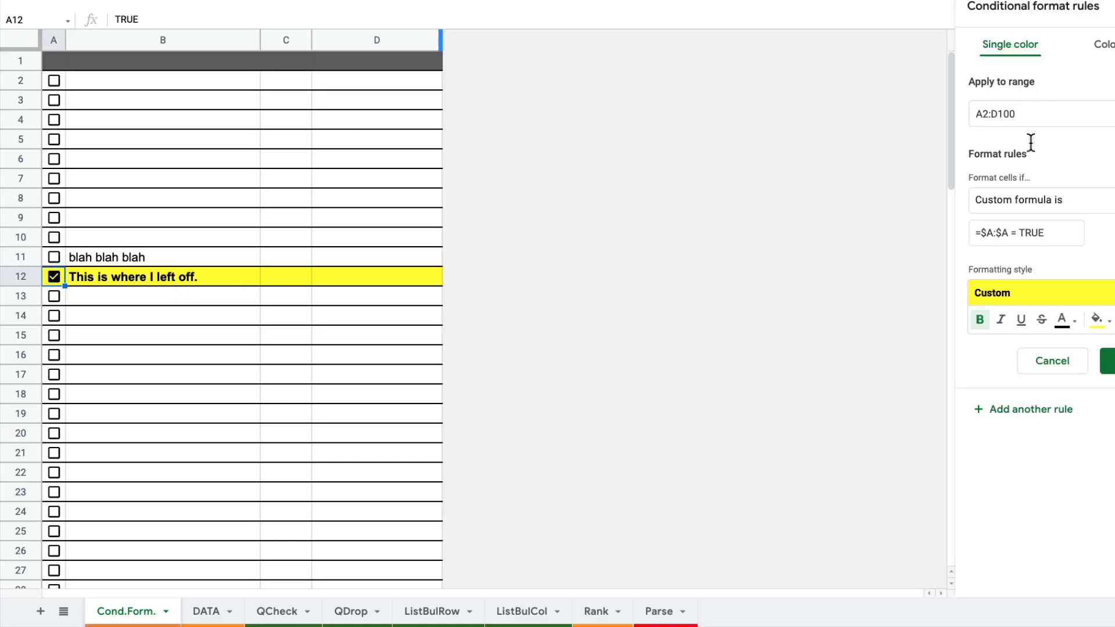
{"action": "left_click_drag", "start_coordinate": [1060, 232], "coordinate": [972, 234]}
{"action": "left_click", "coordinate": [55, 277]}
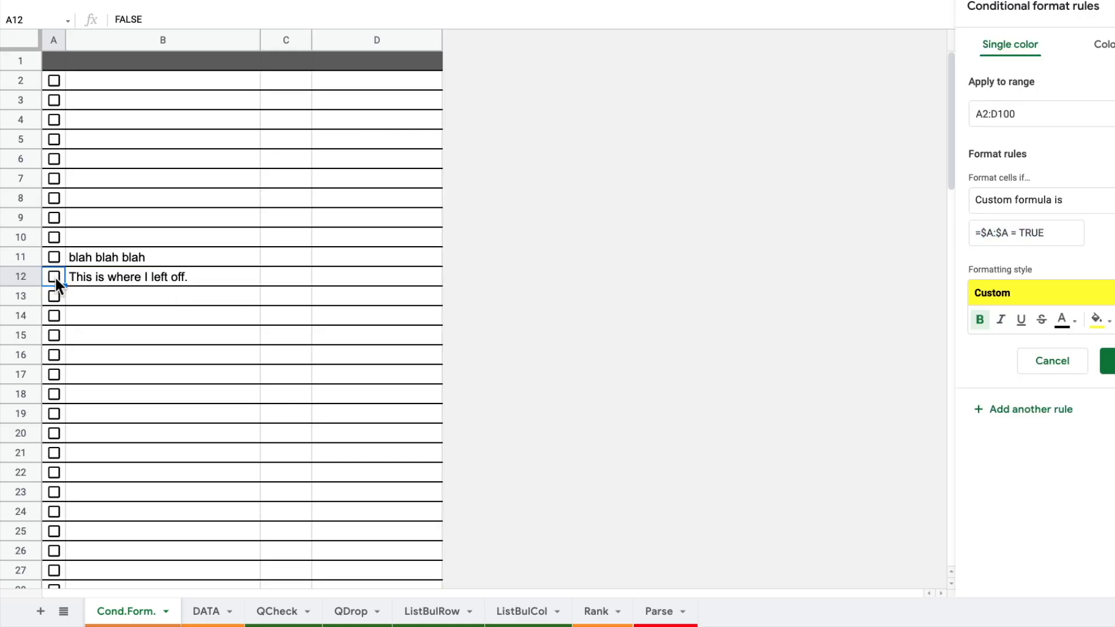
{"action": "left_click", "coordinate": [61, 277]}
Change the fill colour of the A2:D100 conditional format rule to magenta and save the rule
{"action": "left_click", "coordinate": [1109, 321]}
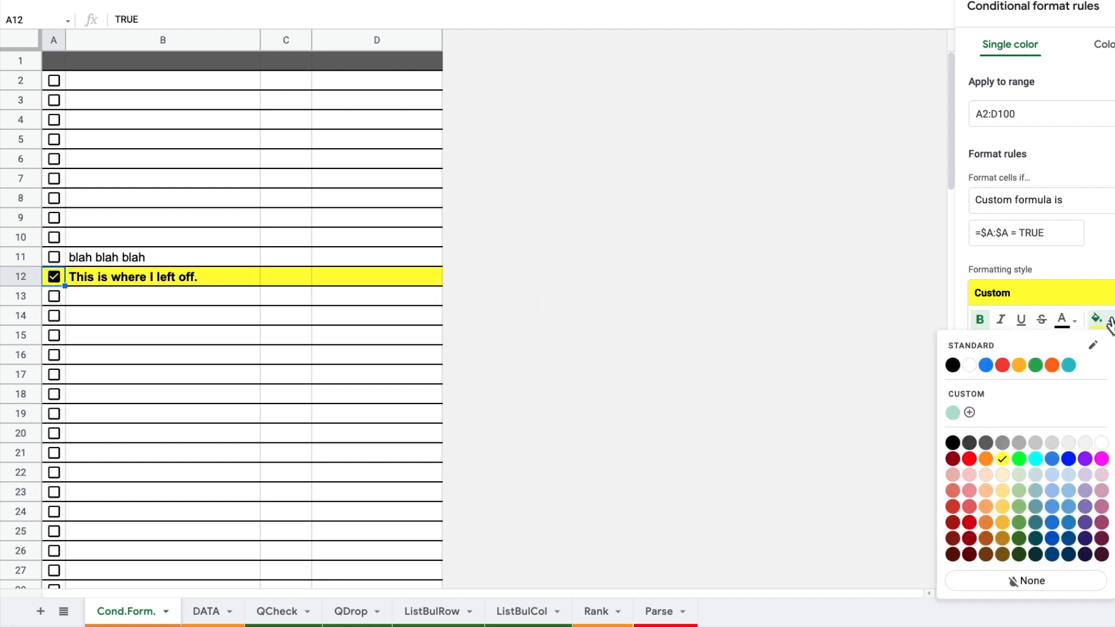
{"action": "left_click", "coordinate": [1101, 459]}
{"action": "left_click", "coordinate": [1106, 358]}
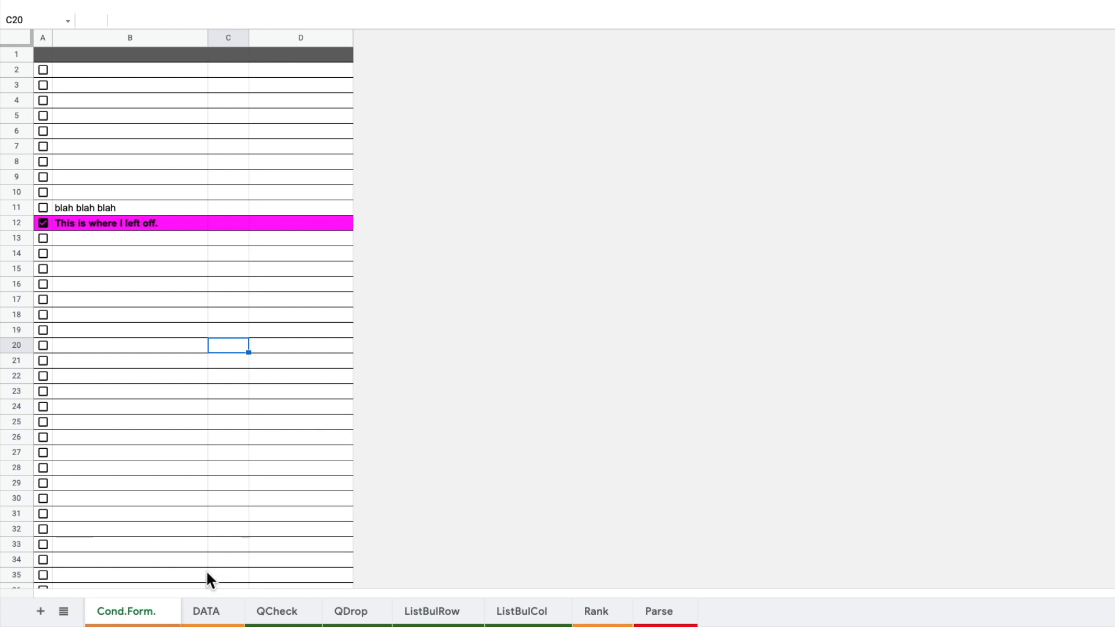
On the DATA sheet, examine tag columns D:G and the SORT(UNIQUE(FILTER())) formula in H3 that feeds column H
{"action": "left_click", "coordinate": [206, 612]}
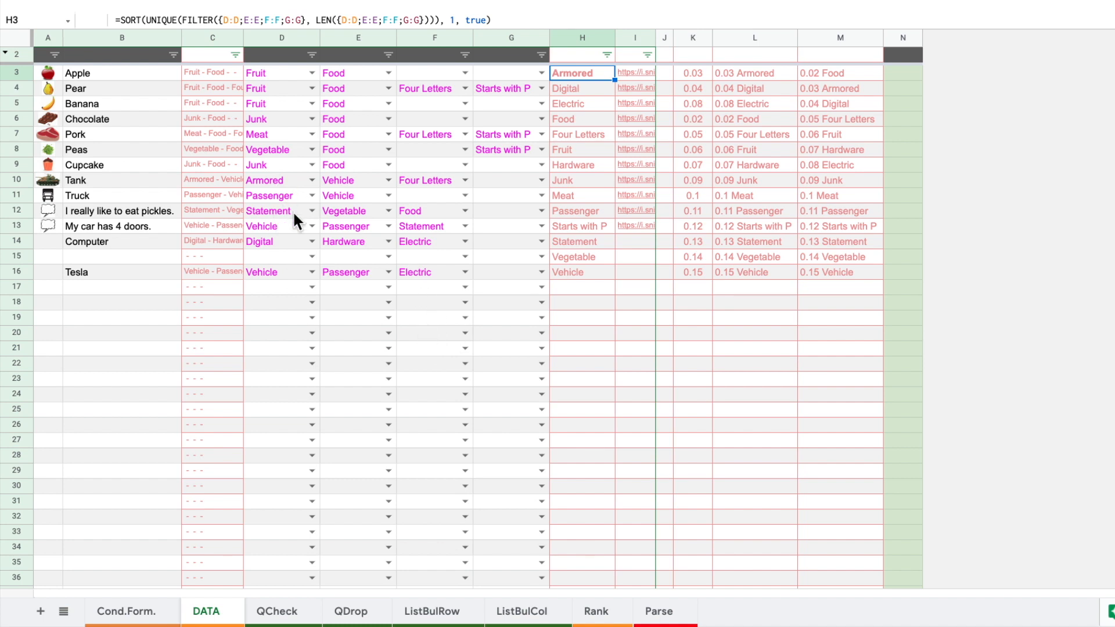
{"action": "left_click_drag", "start_coordinate": [273, 33], "coordinate": [509, 32]}
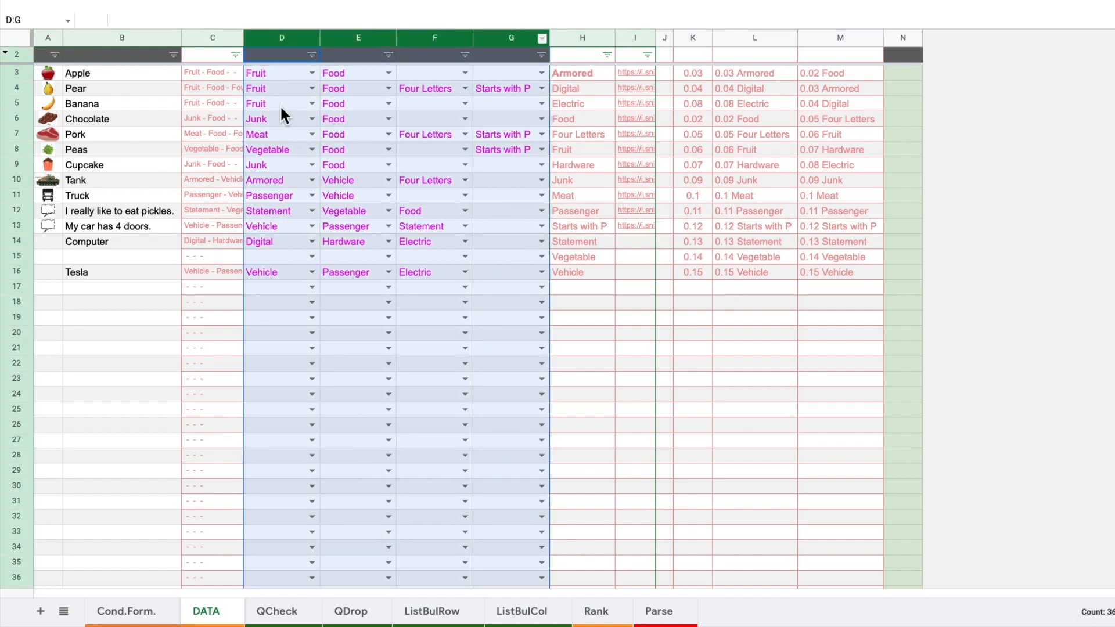
{"action": "left_click", "coordinate": [584, 36]}
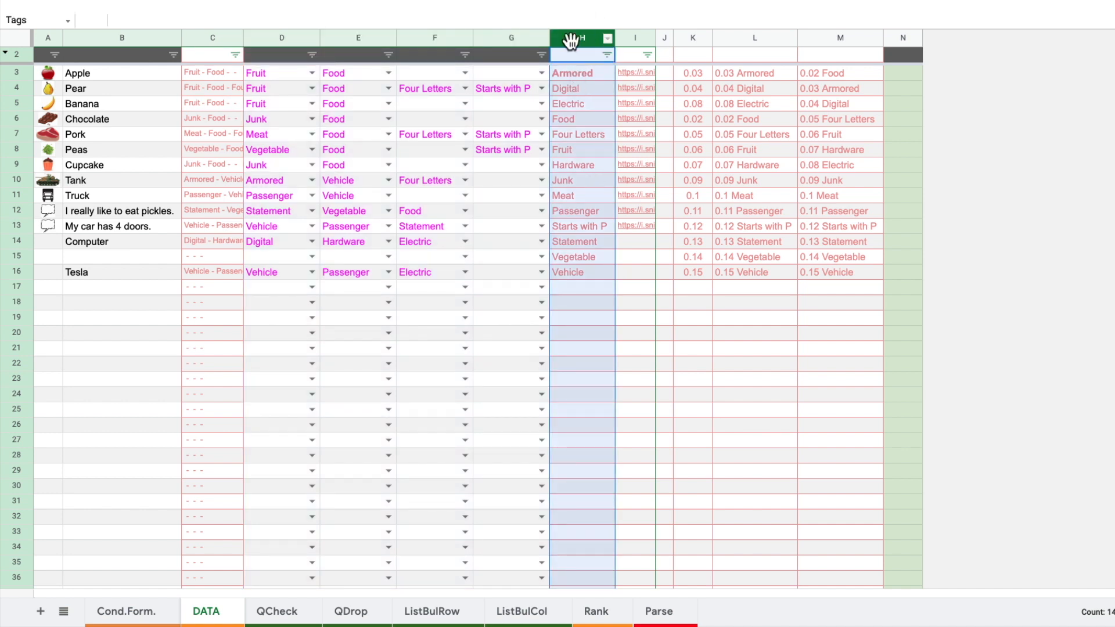
{"action": "left_click", "coordinate": [577, 57]}
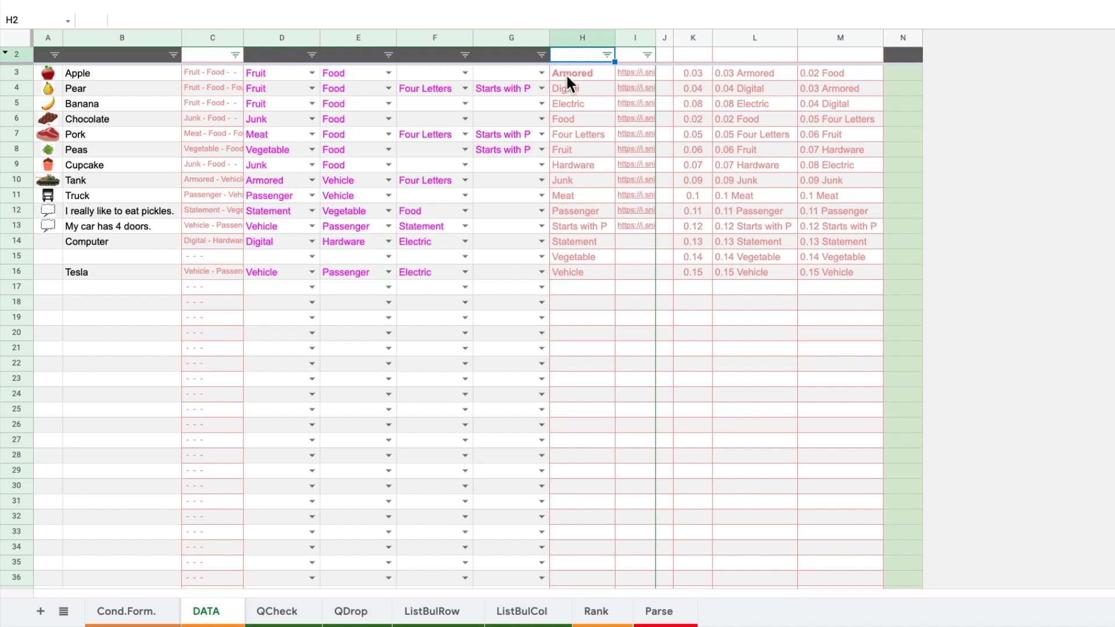
{"action": "left_click", "coordinate": [566, 73]}
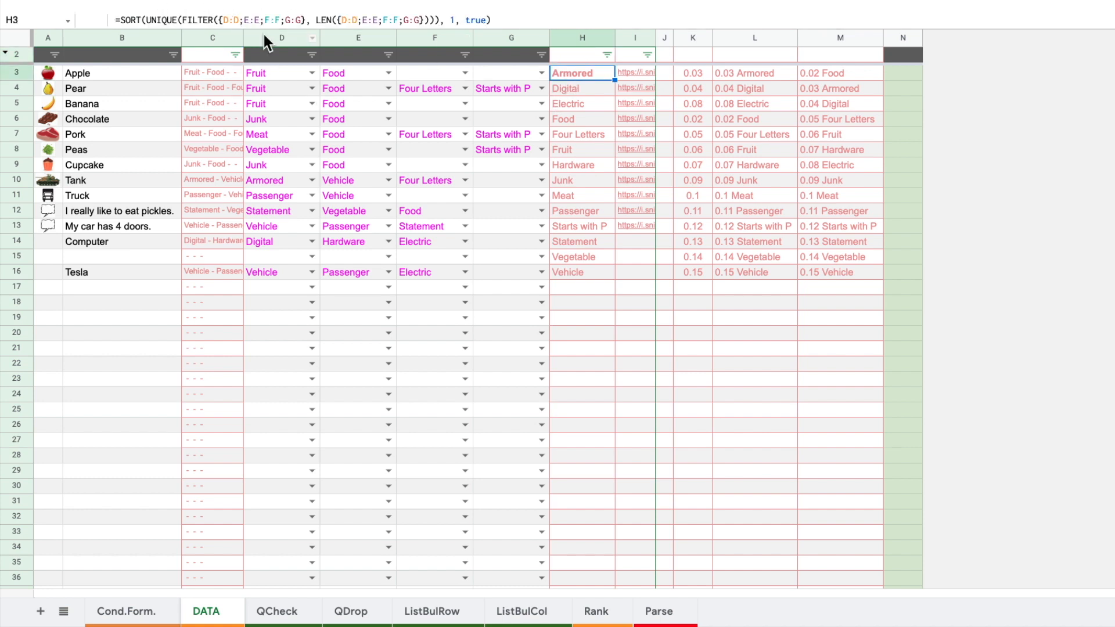
{"action": "left_click", "coordinate": [278, 36]}
{"action": "left_click_drag", "start_coordinate": [278, 36], "coordinate": [498, 41]}
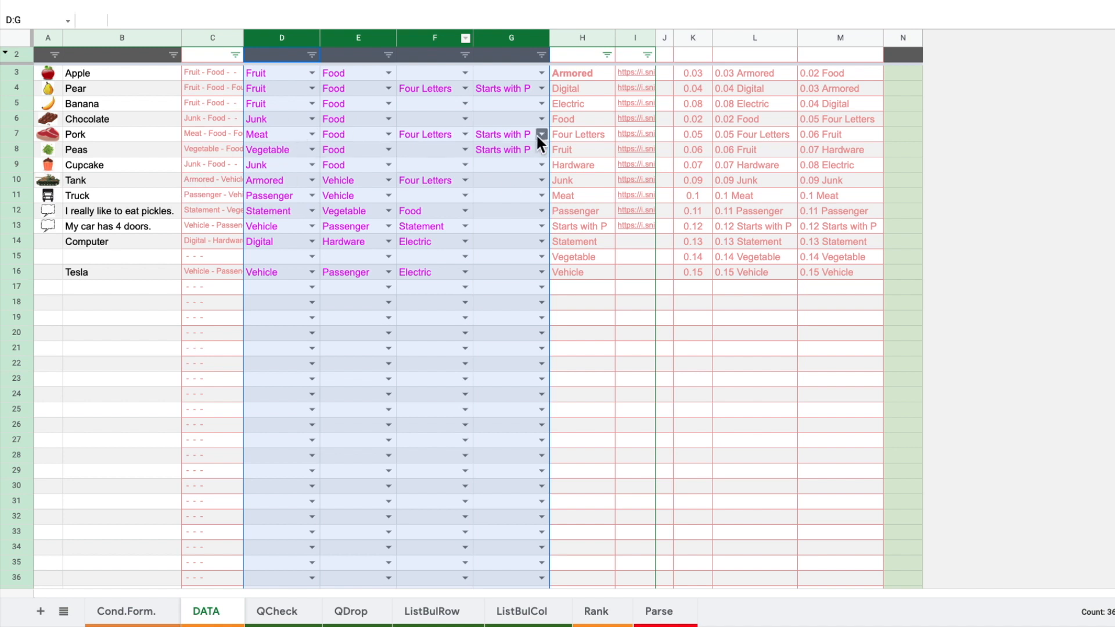
{"action": "left_click", "coordinate": [572, 58]}
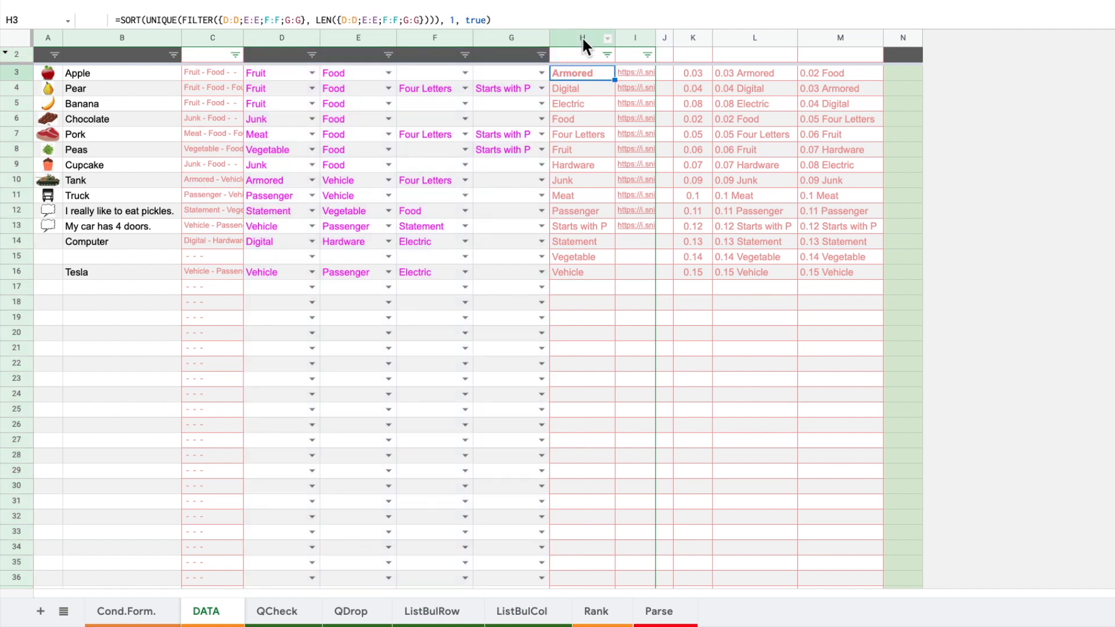
{"action": "left_click", "coordinate": [582, 36]}
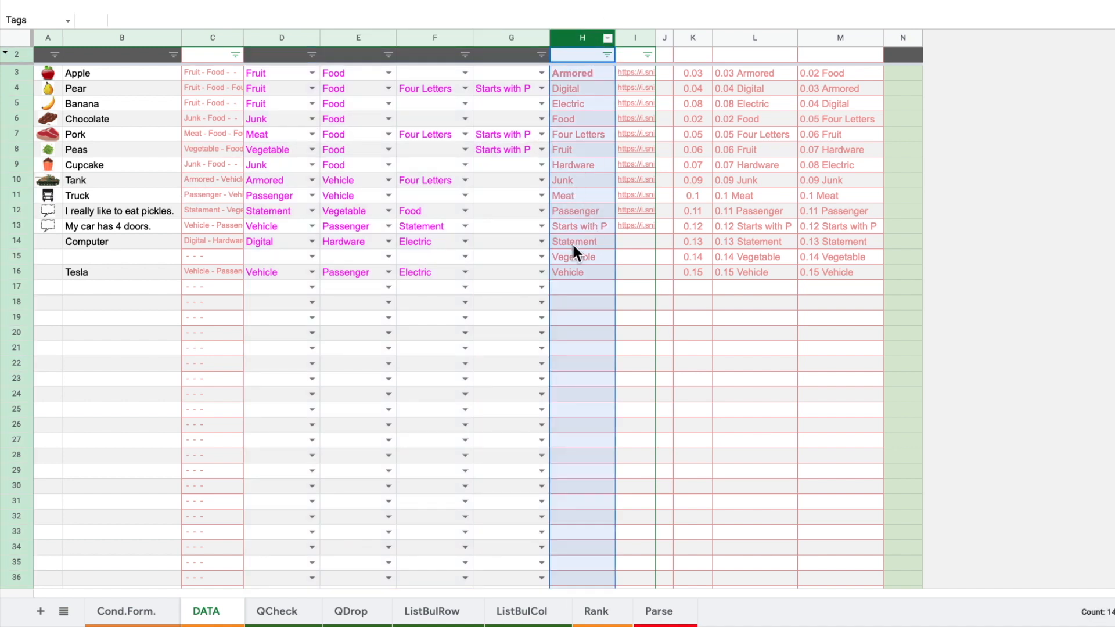
Try the test tag fdssdffds in G17 to check the tag dropdown in G16, and undo the entry
{"action": "left_click", "coordinate": [530, 242]}
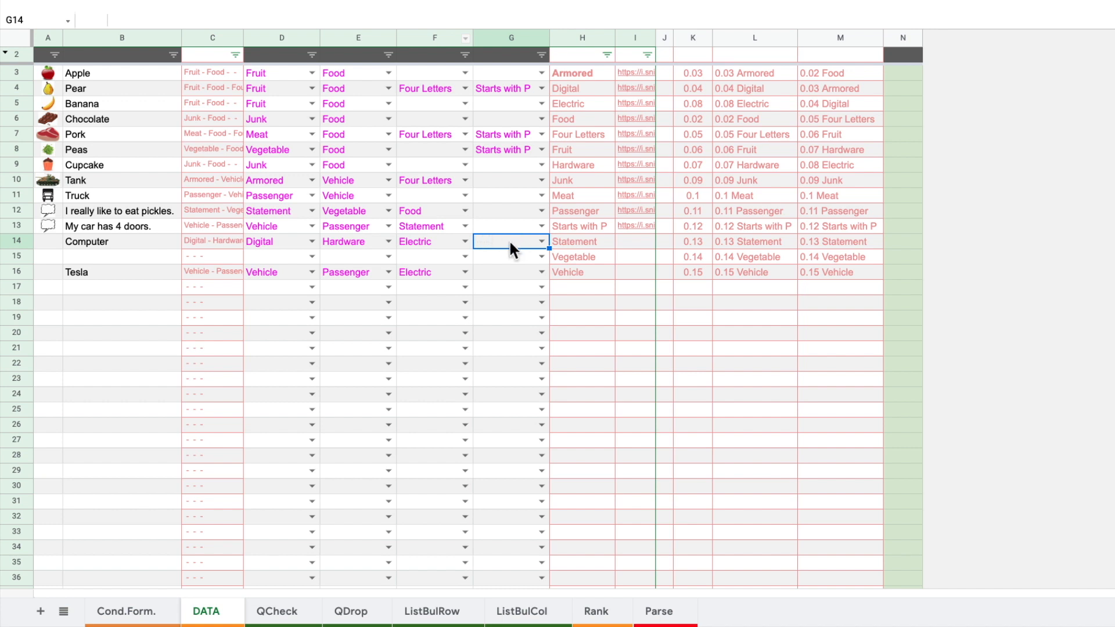
{"action": "left_click", "coordinate": [508, 280]}
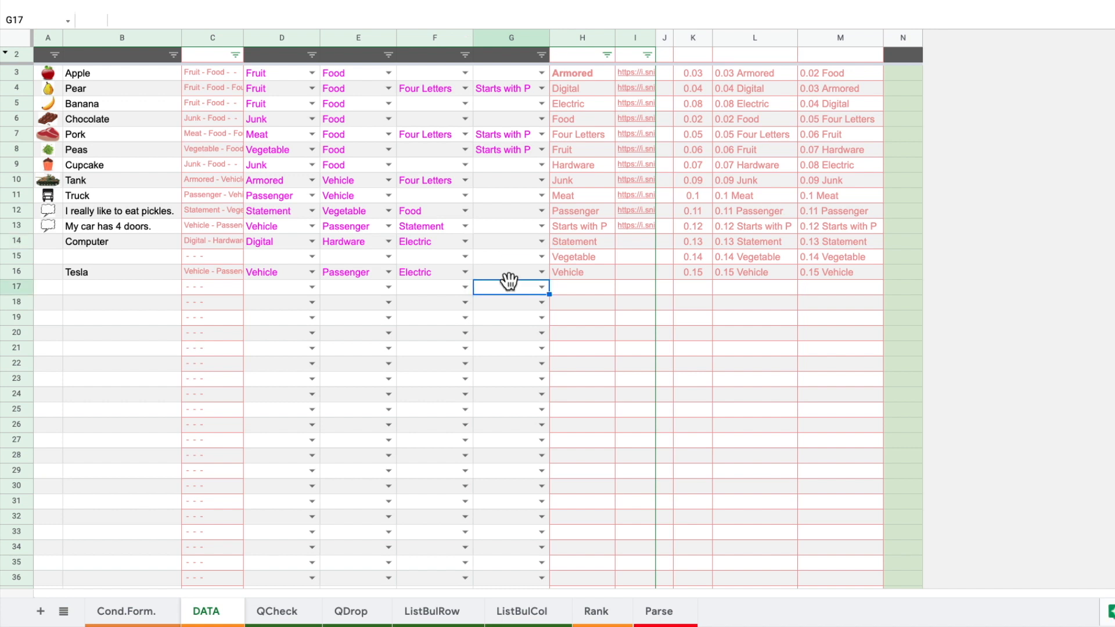
{"action": "type", "text": "fdssdffds"}
{"action": "left_click", "coordinate": [513, 272]}
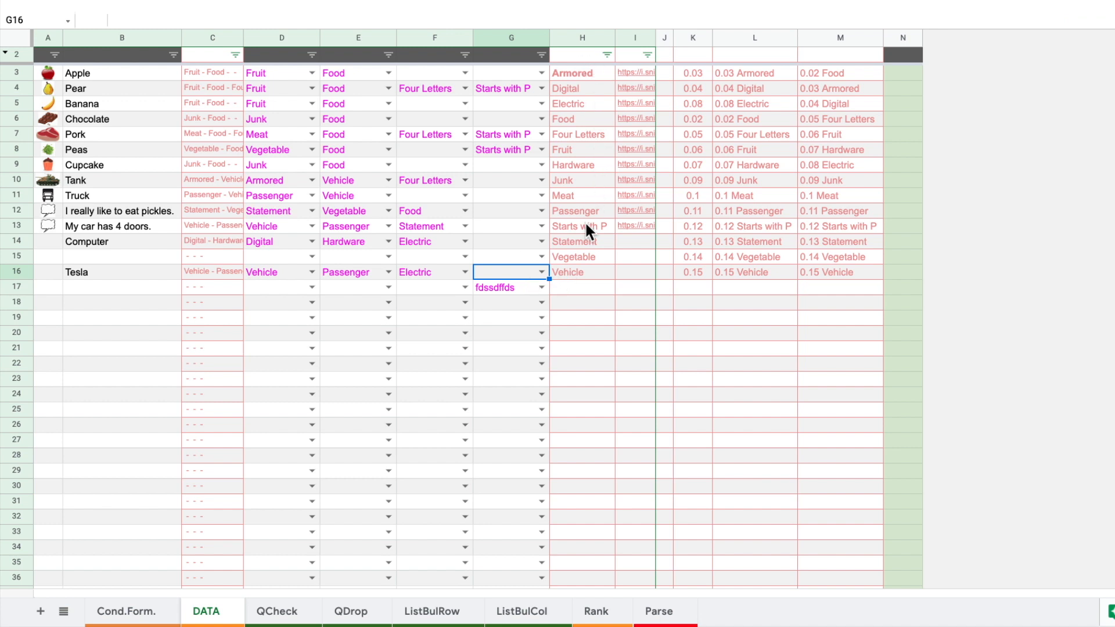
{"action": "left_click", "coordinate": [541, 271]}
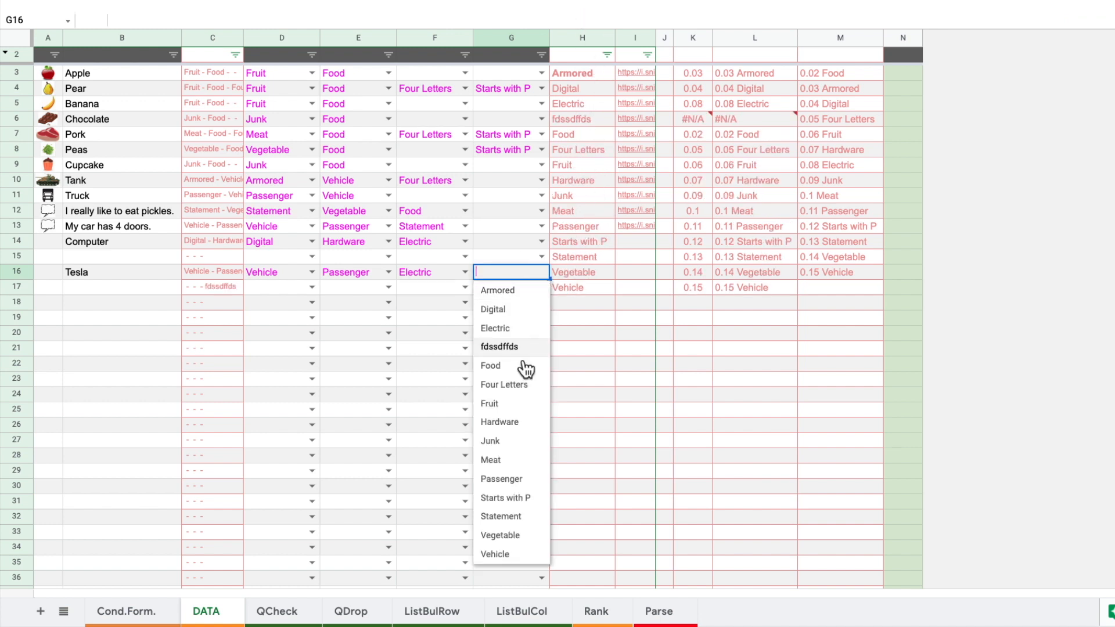
{"action": "left_click", "coordinate": [418, 302]}
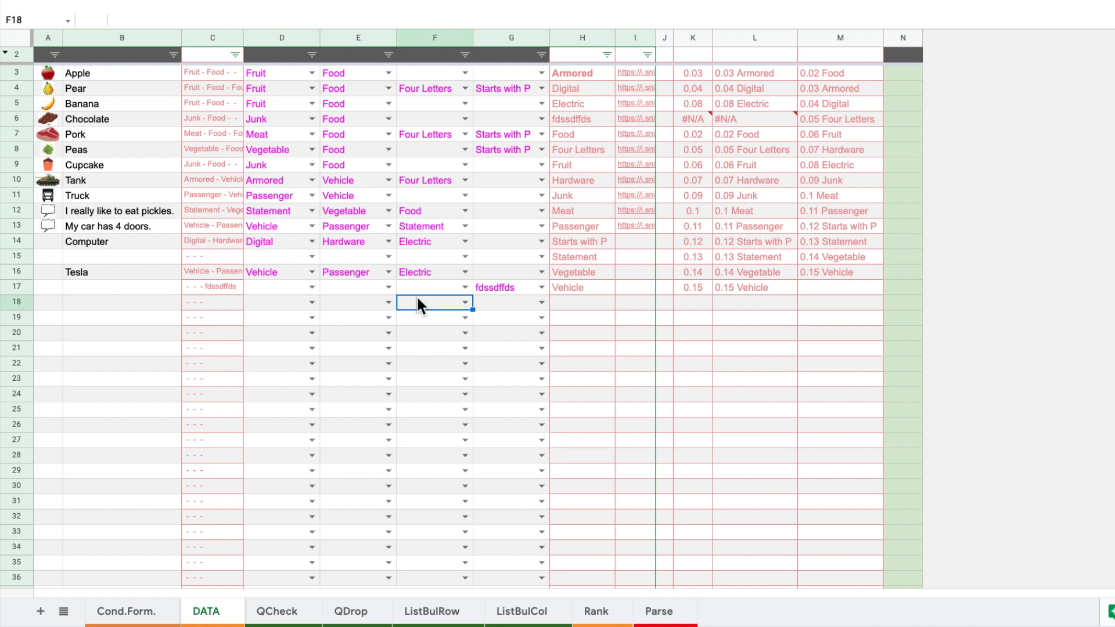
{"action": "key", "text": "ctrl+z"}
{"action": "left_click", "coordinate": [527, 256]}
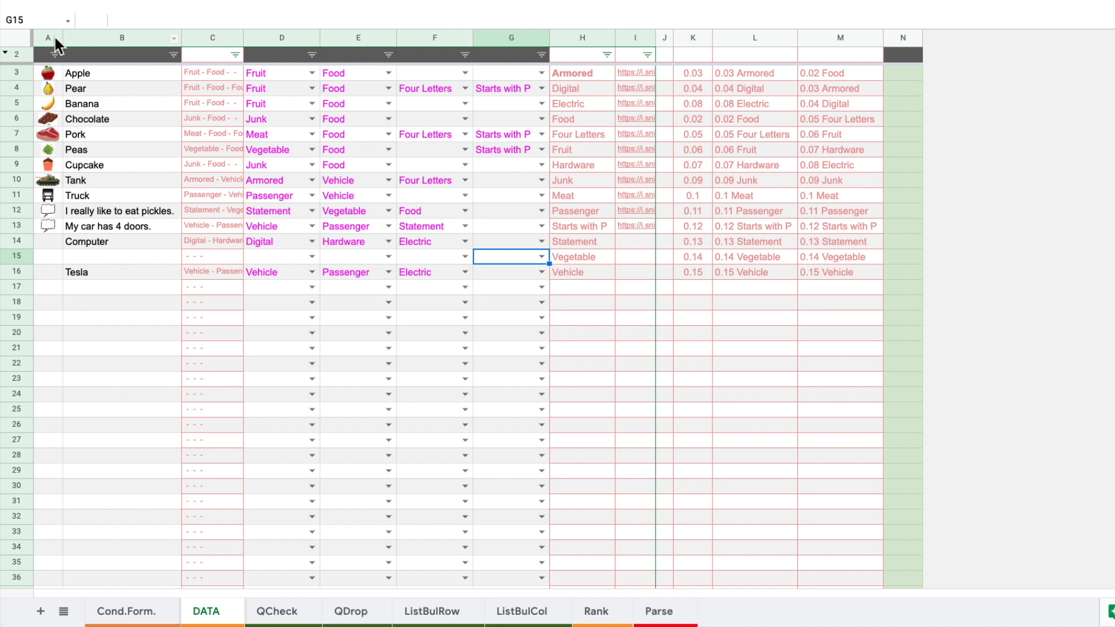
Open the named ranges for the whole DATA sheet and select masterDATA to show the range it covers
{"action": "key", "text": "super+a"}
{"action": "right_click", "coordinate": [358, 173]}
{"action": "mouse_move", "coordinate": [511, 603]}
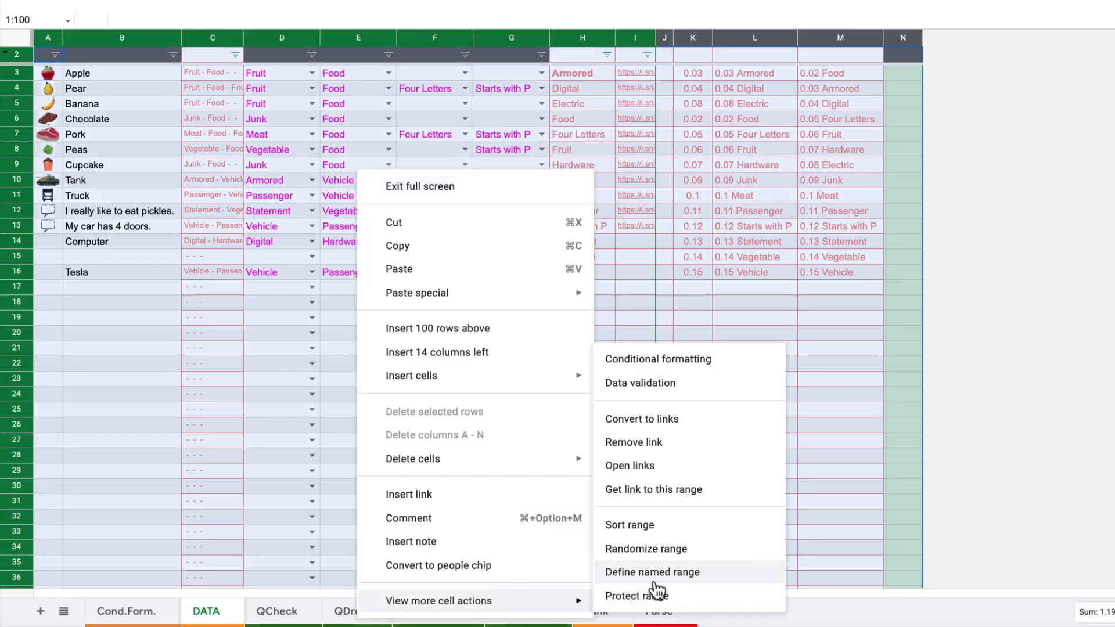
{"action": "left_click", "coordinate": [652, 573]}
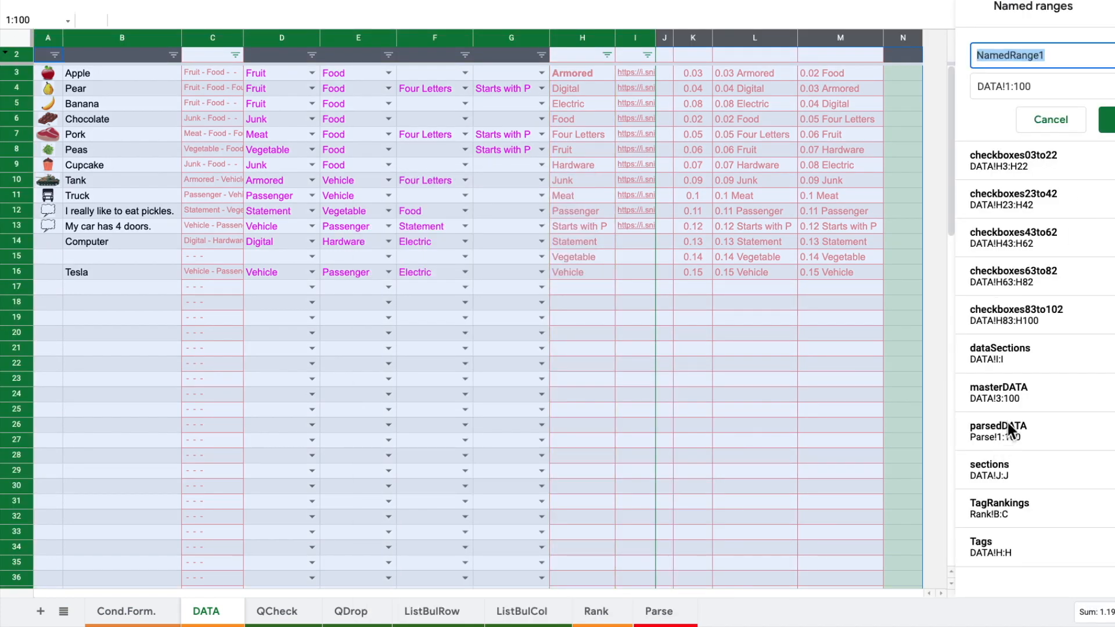
{"action": "left_click", "coordinate": [1023, 399]}
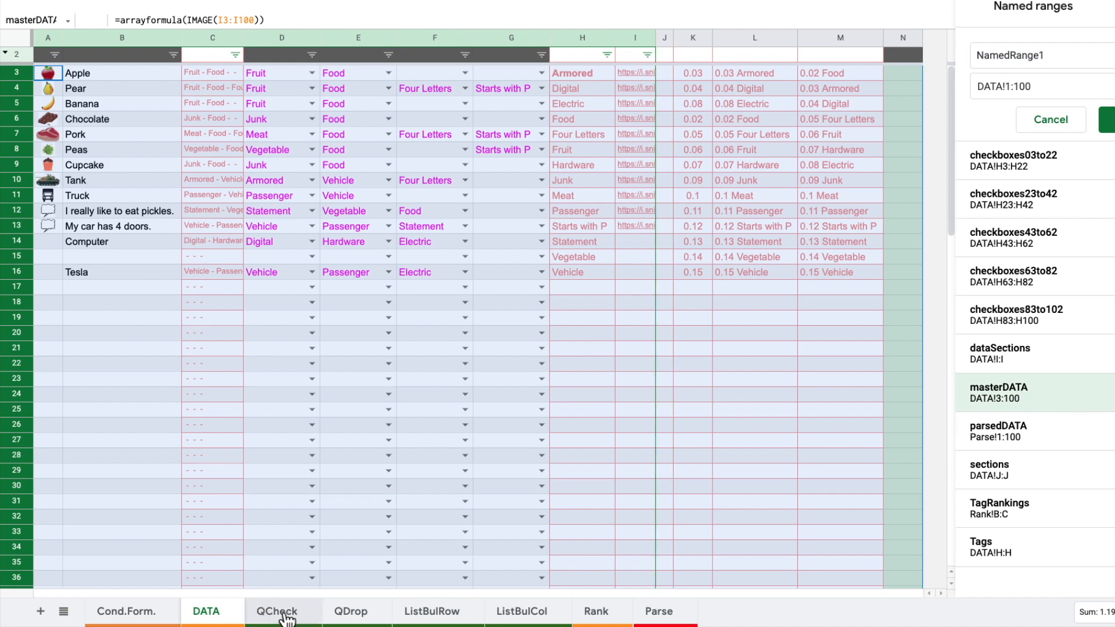
On the QDrop sheet, inspect the masterDATA QUERY formula in C3 and leave it unedited
{"action": "left_click", "coordinate": [344, 613]}
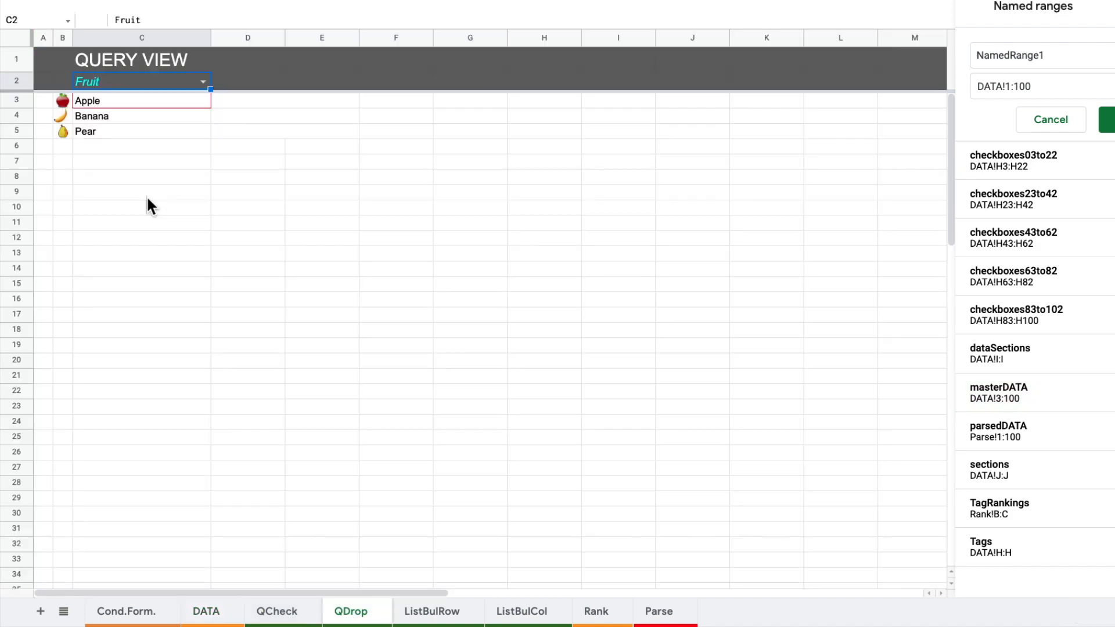
{"action": "left_click", "coordinate": [104, 101]}
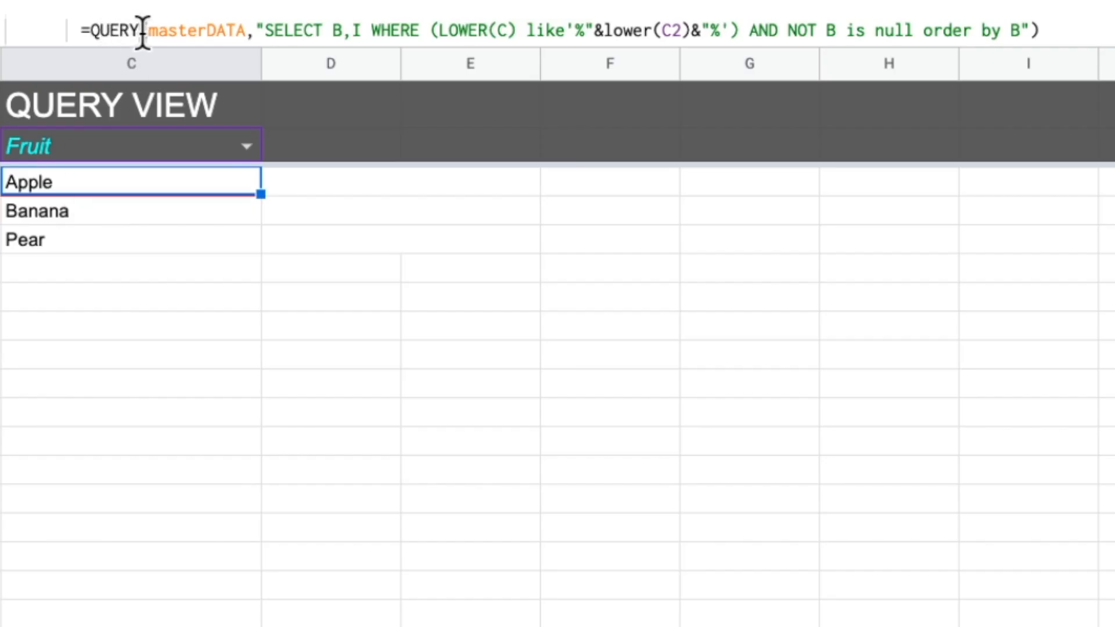
{"action": "left_click", "coordinate": [250, 28]}
{"action": "left_click_drag", "start_coordinate": [1067, 20], "coordinate": [252, 37]}
{"action": "key", "text": "Escape"}
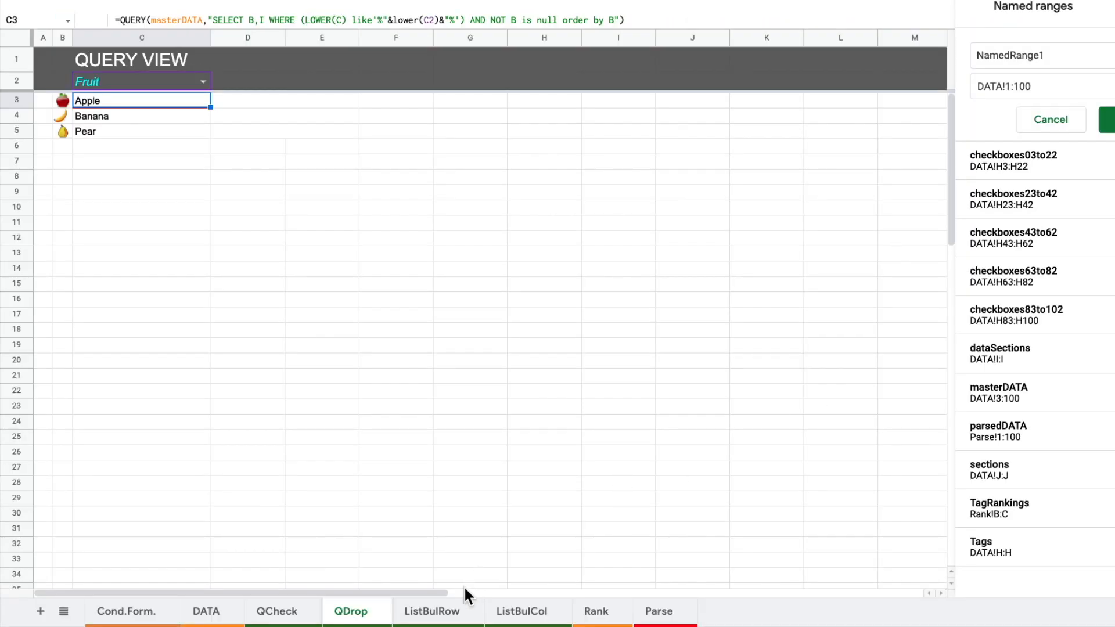
Compare the parsedDATA query formulas on the ListBulRow and ListBulCol sheets
{"action": "left_click", "coordinate": [443, 613]}
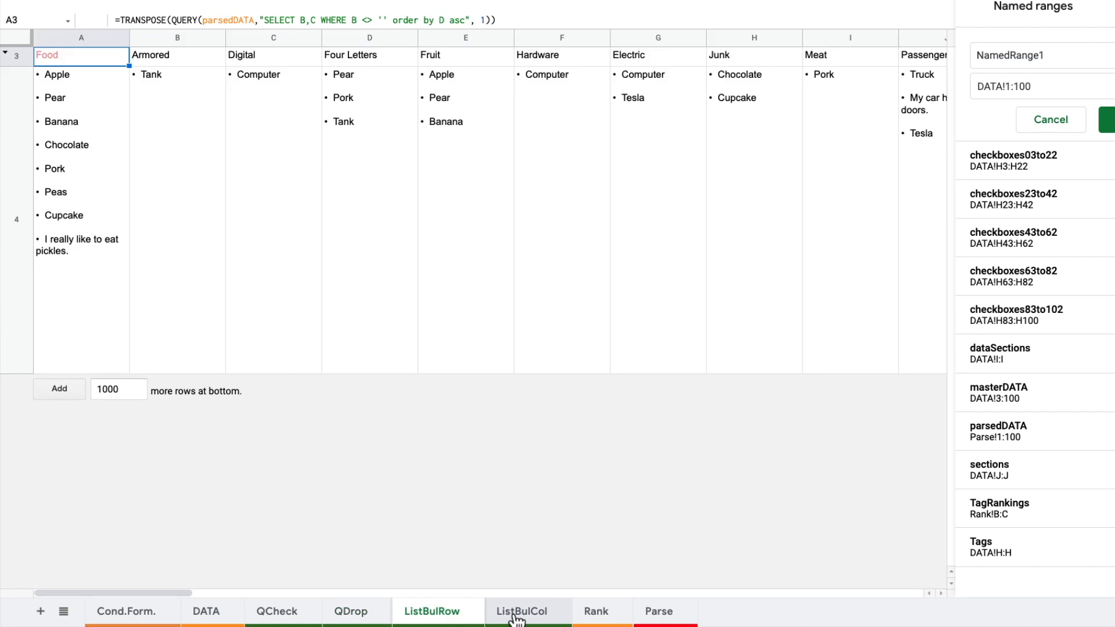
{"action": "left_click", "coordinate": [515, 620]}
{"action": "left_click", "coordinate": [471, 617]}
{"action": "left_click", "coordinate": [529, 617]}
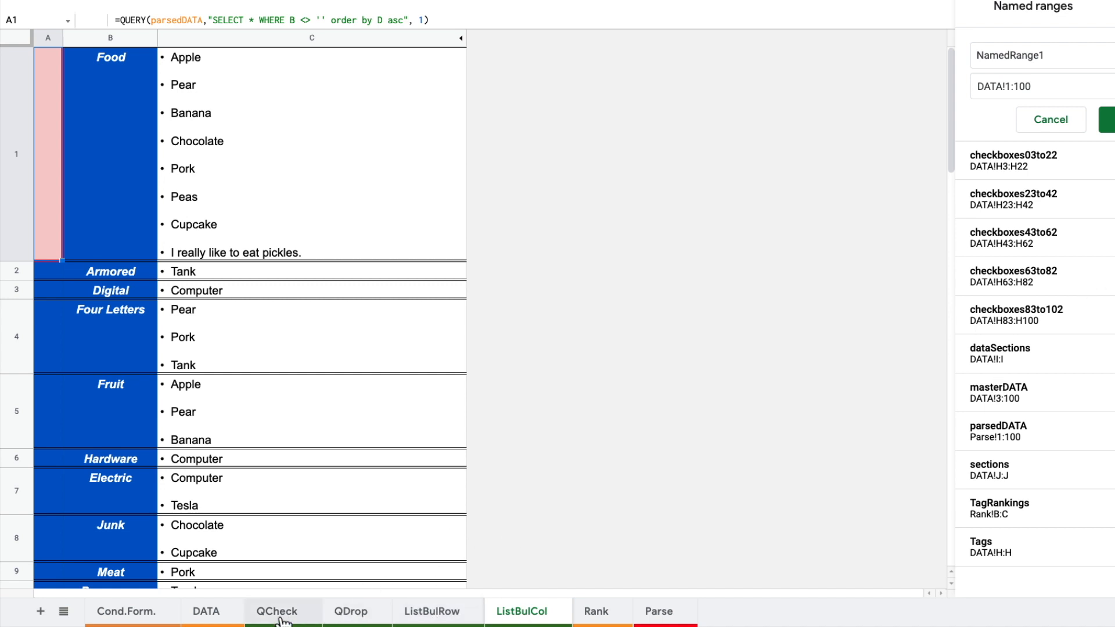
Review the DATA and Parse sheets, inspect the bulleted-list formula in Parse C9, and return to ListBulRow
{"action": "left_click", "coordinate": [203, 615]}
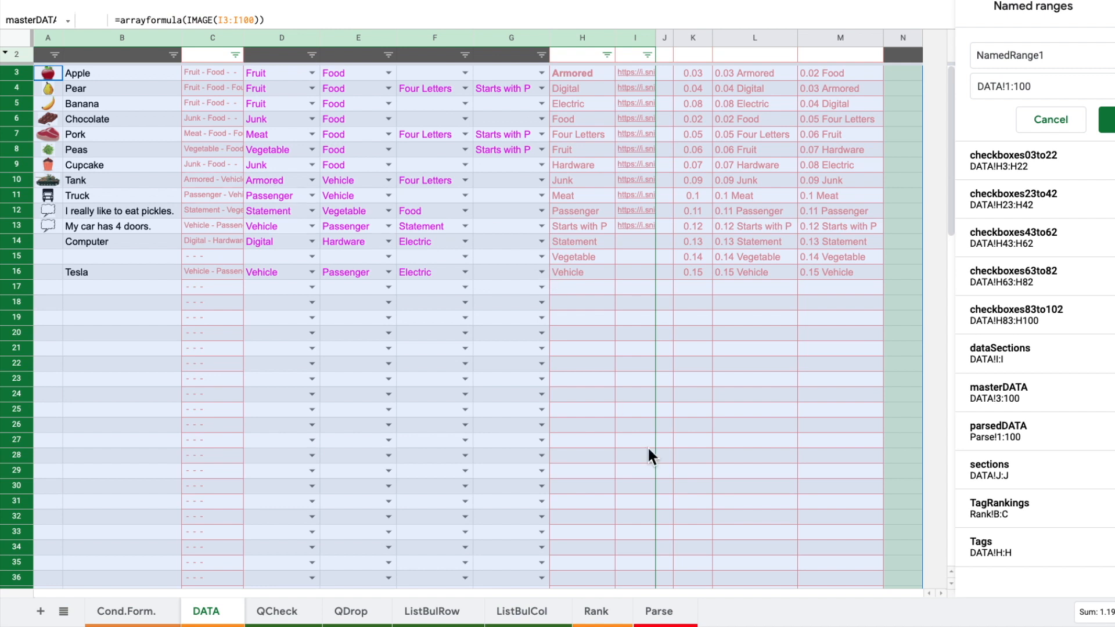
{"action": "left_click", "coordinate": [659, 613]}
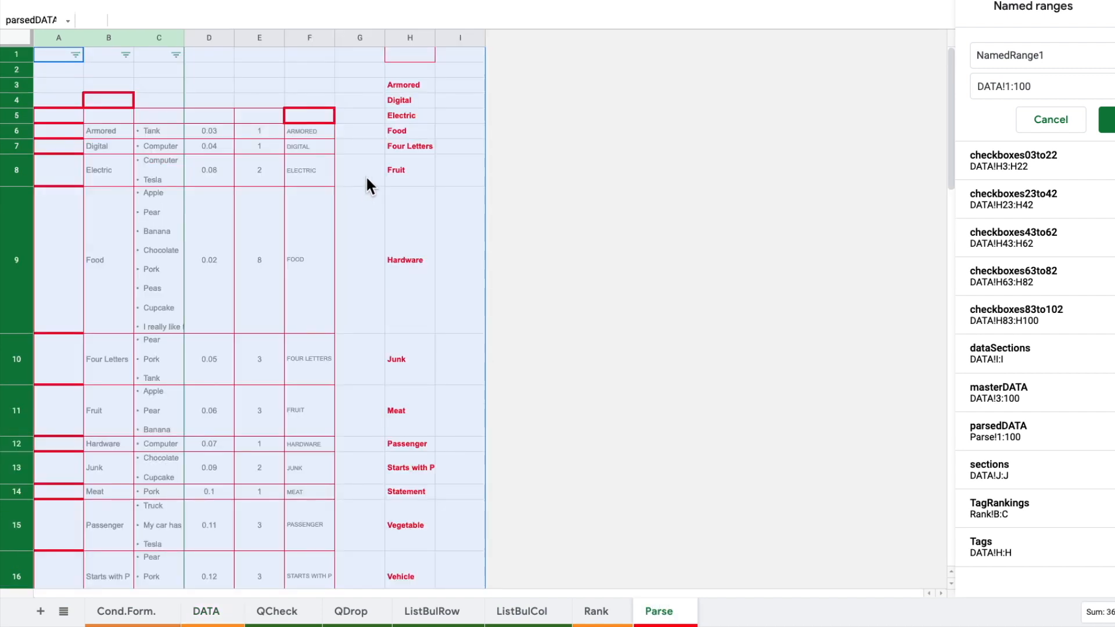
{"action": "left_click", "coordinate": [132, 238]}
{"action": "left_click", "coordinate": [145, 238]}
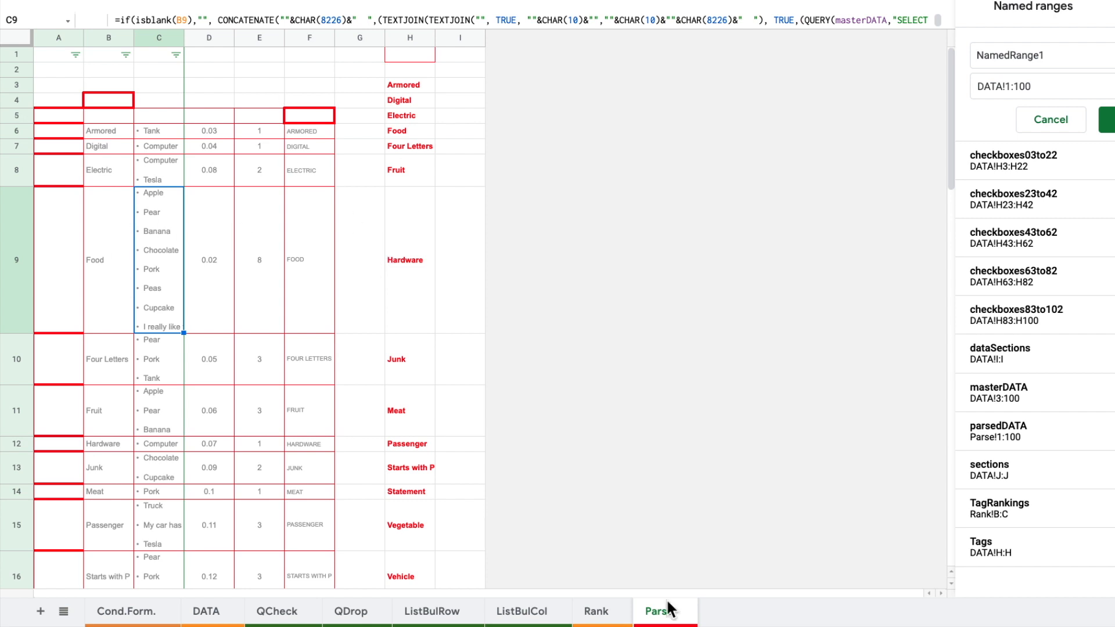
{"action": "left_click", "coordinate": [452, 611]}
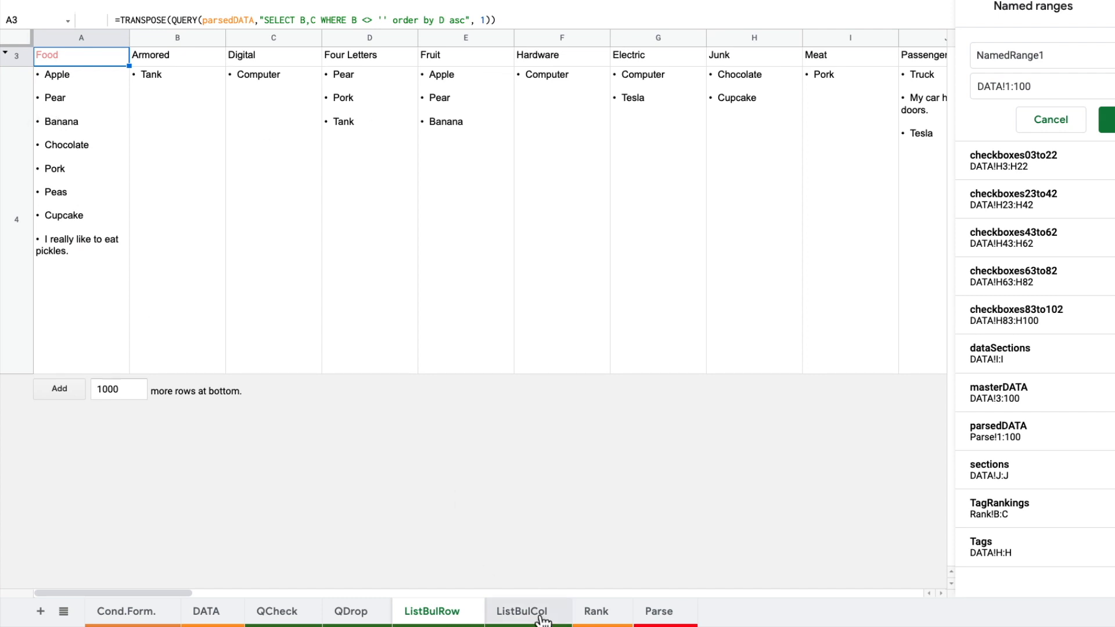
Glance at ListBulCol, and on the QCheck sheet tick the Junk tag and clear it again
{"action": "left_click", "coordinate": [523, 611]}
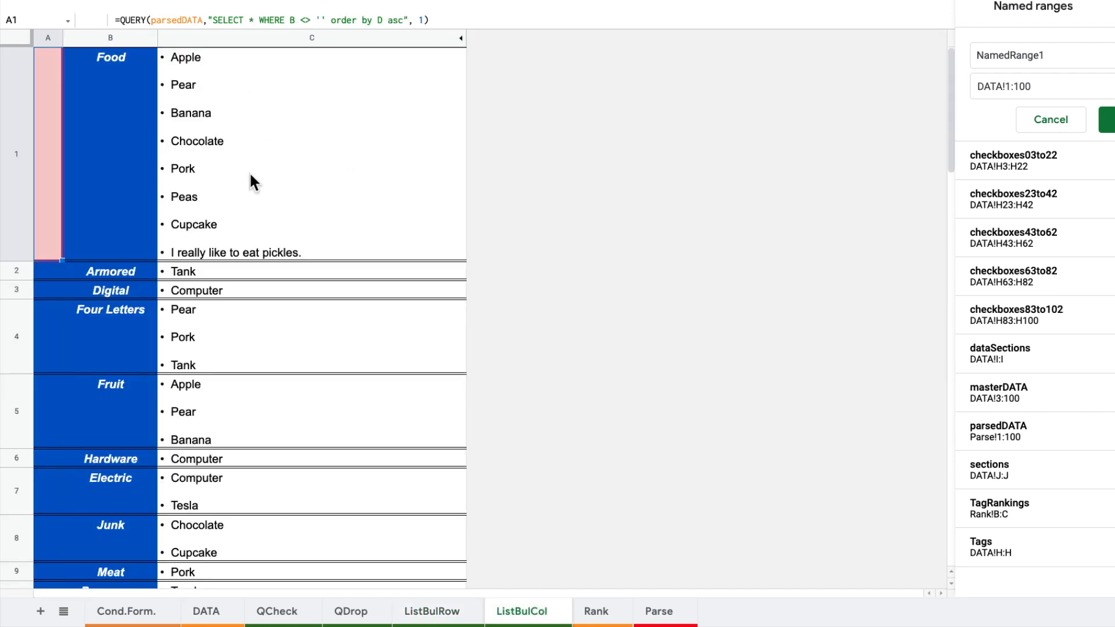
{"action": "left_click", "coordinate": [270, 618]}
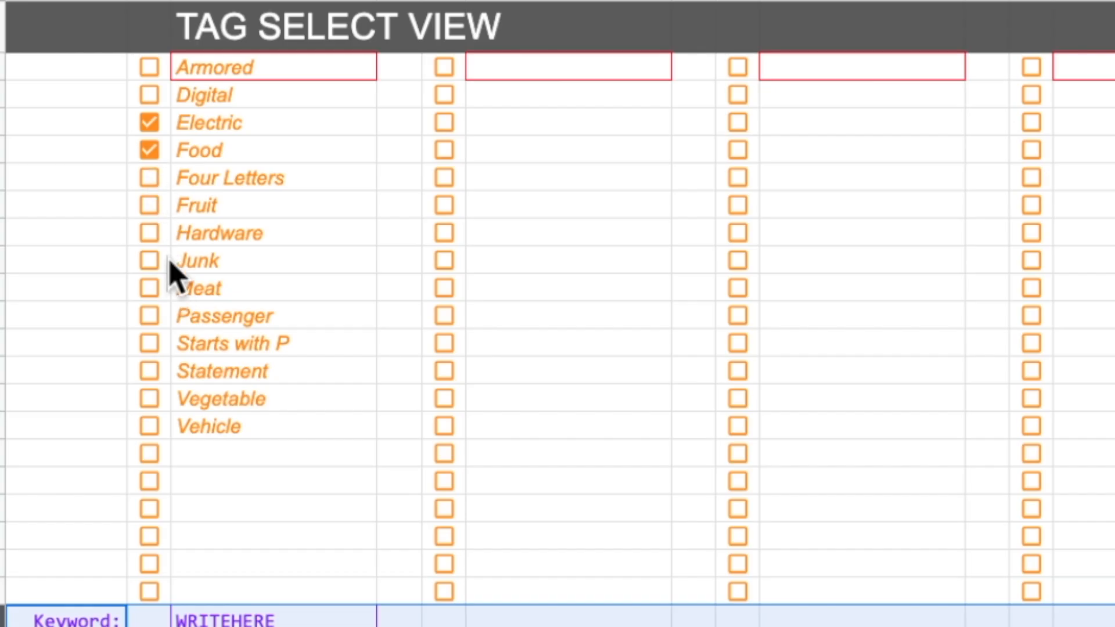
{"action": "left_click", "coordinate": [150, 265]}
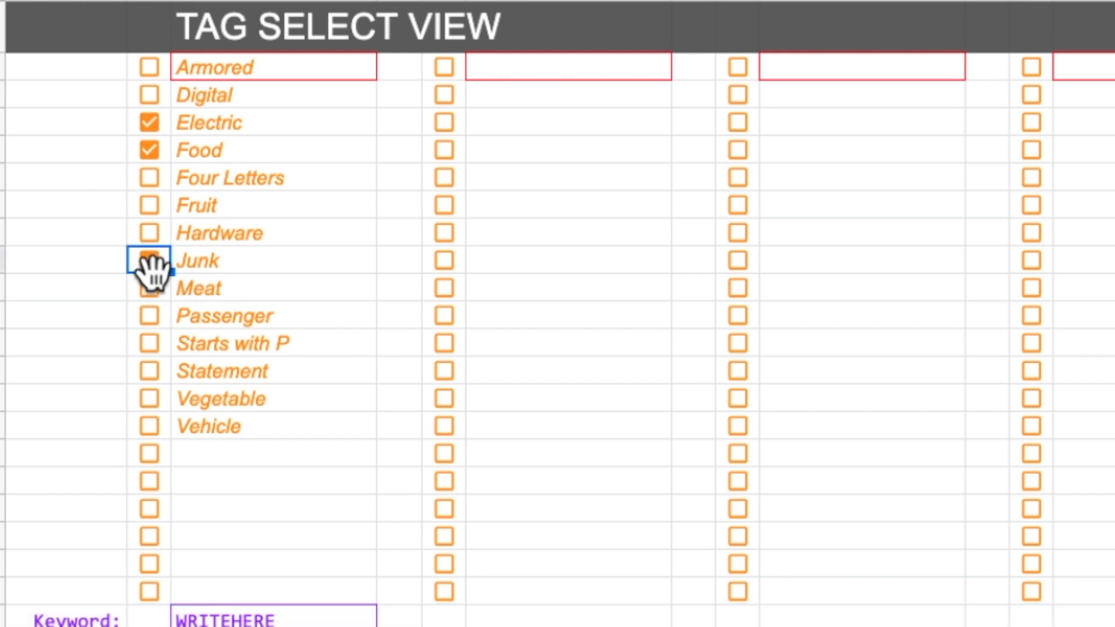
{"action": "left_click", "coordinate": [150, 263]}
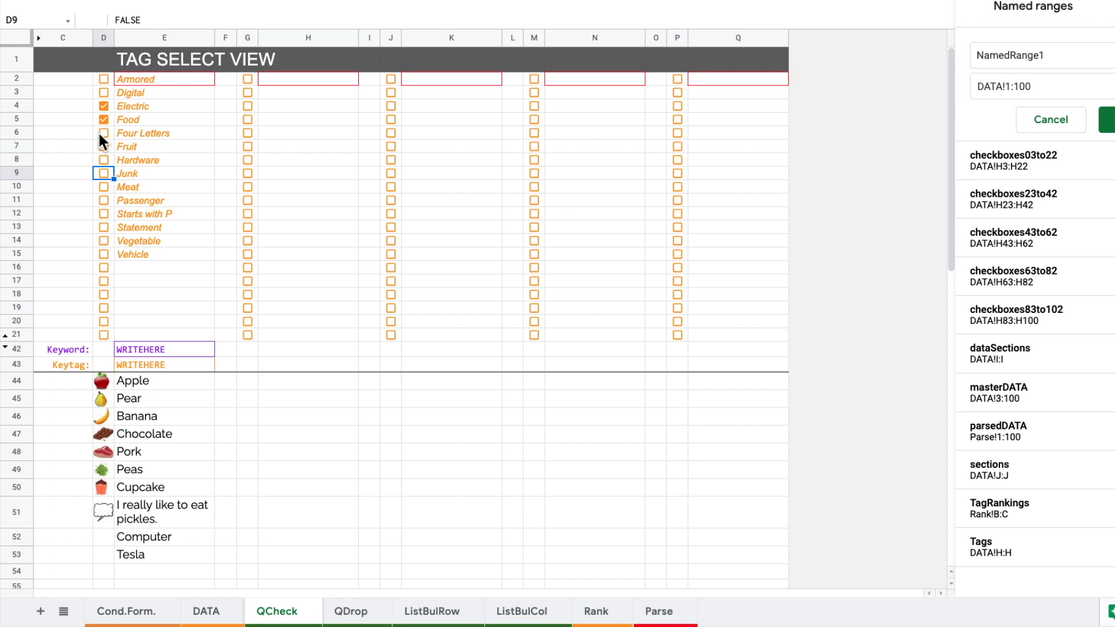
{"action": "left_click", "coordinate": [101, 135]}
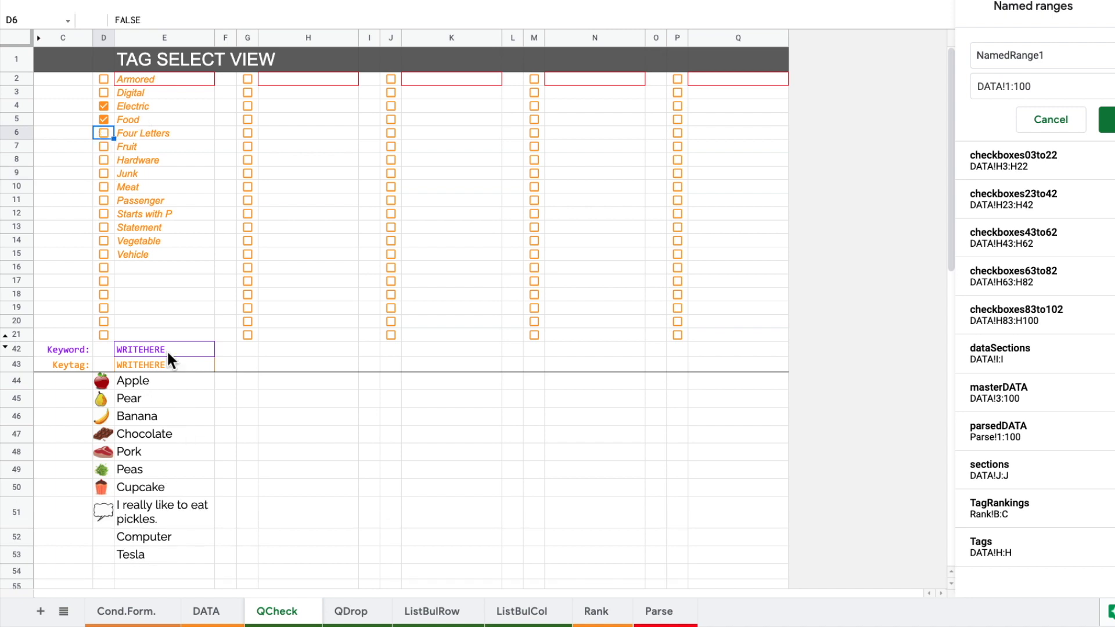
On QCheck, inspect the masterDATA QUERY formula in E44, expand the hidden helper rows from row 22 to examine them, and collapse them again
{"action": "left_click", "coordinate": [158, 385]}
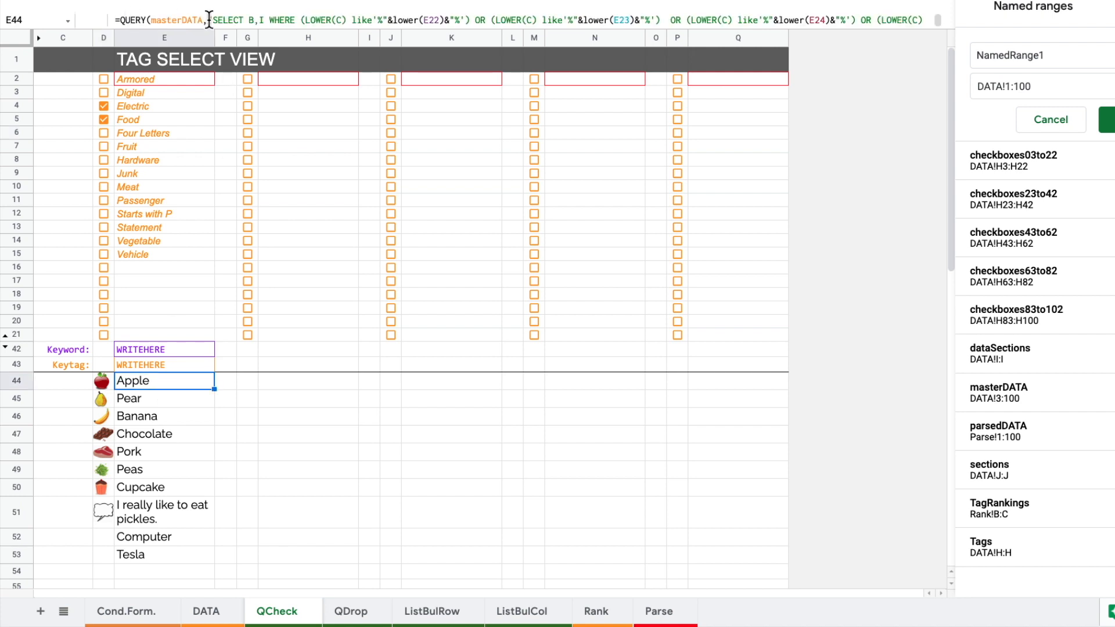
{"action": "left_click", "coordinate": [7, 348]}
{"action": "scroll", "coordinate": [229, 386], "scroll_direction": "down", "scroll_amount": 3}
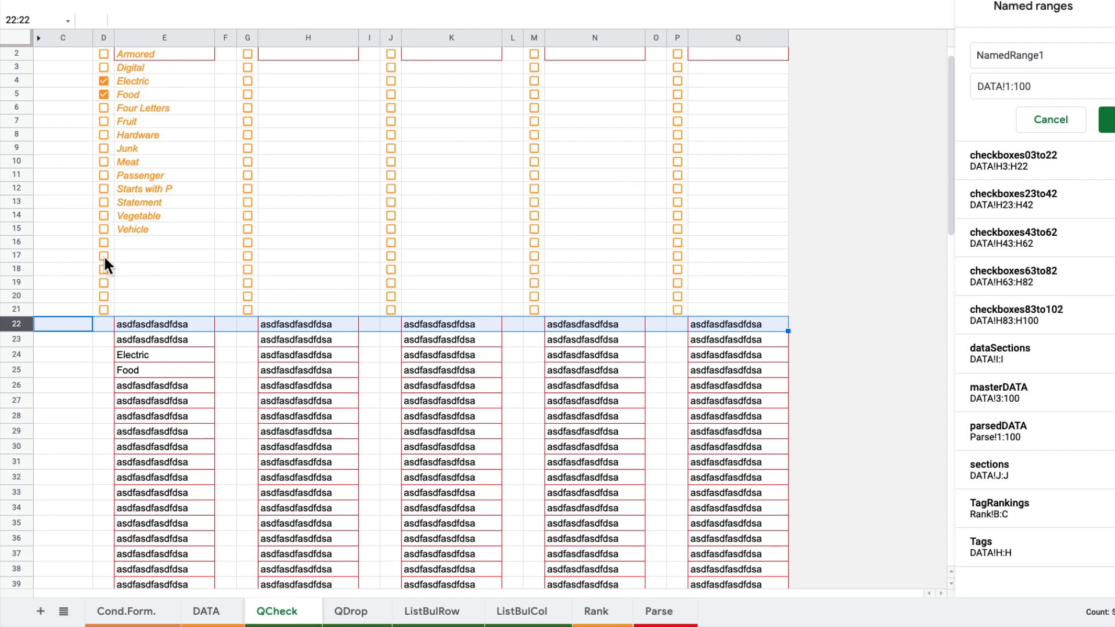
{"action": "left_click", "coordinate": [104, 229]}
{"action": "scroll", "coordinate": [196, 385], "scroll_direction": "down", "scroll_amount": 2}
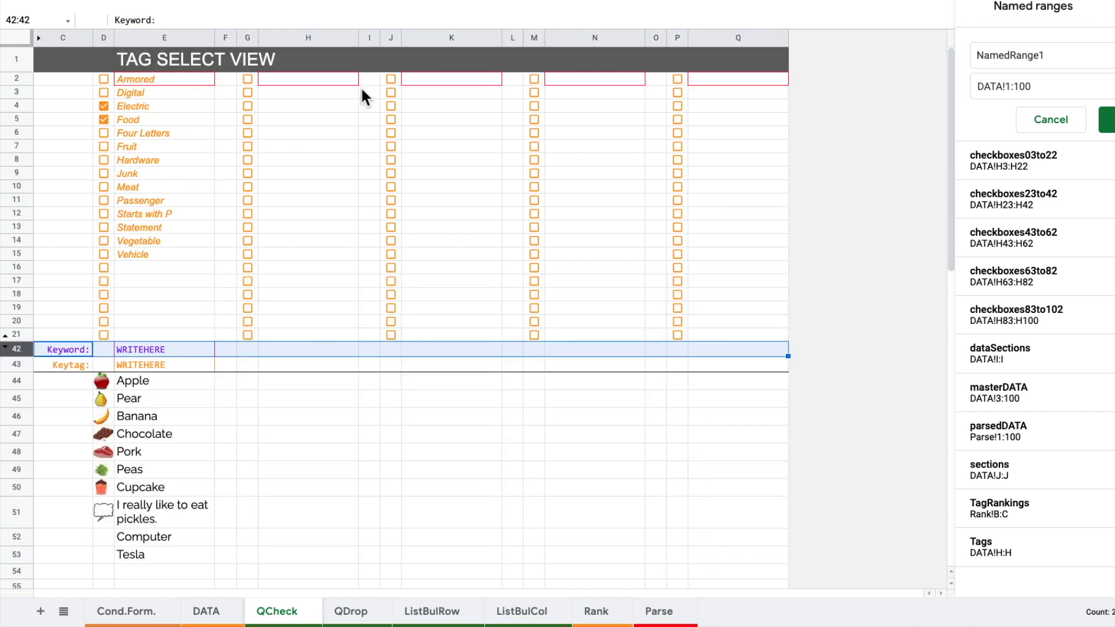
On the DATA sheet, select the named ranges checkboxes03to22 through checkboxes83to102 one by one to show the column H cells each covers
{"action": "left_click", "coordinate": [208, 606]}
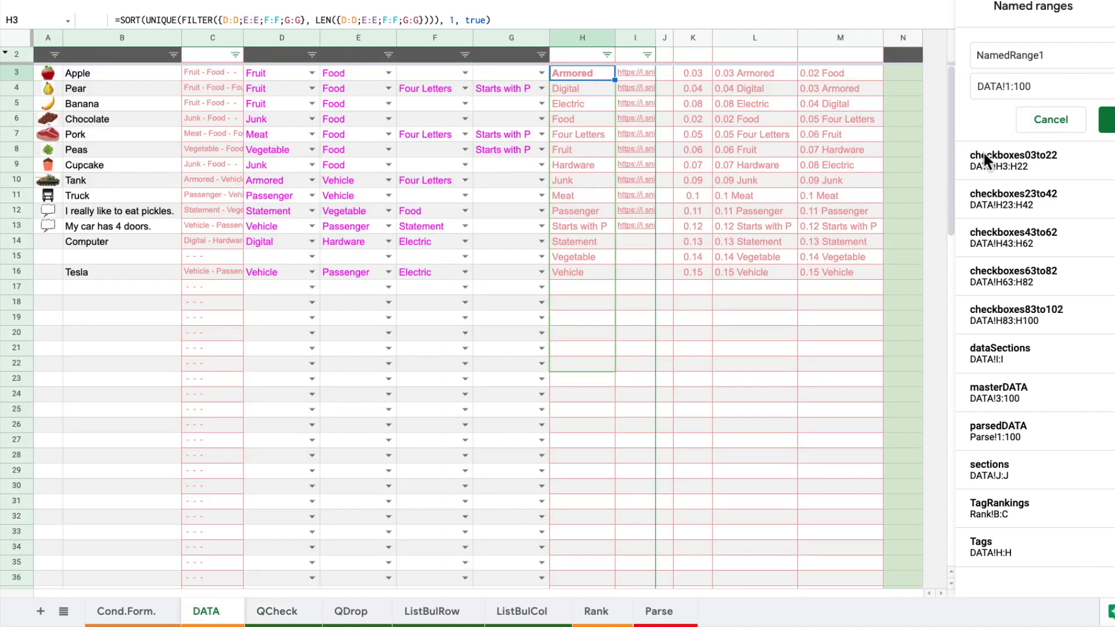
{"action": "left_click", "coordinate": [1014, 155]}
{"action": "left_click", "coordinate": [1013, 198]}
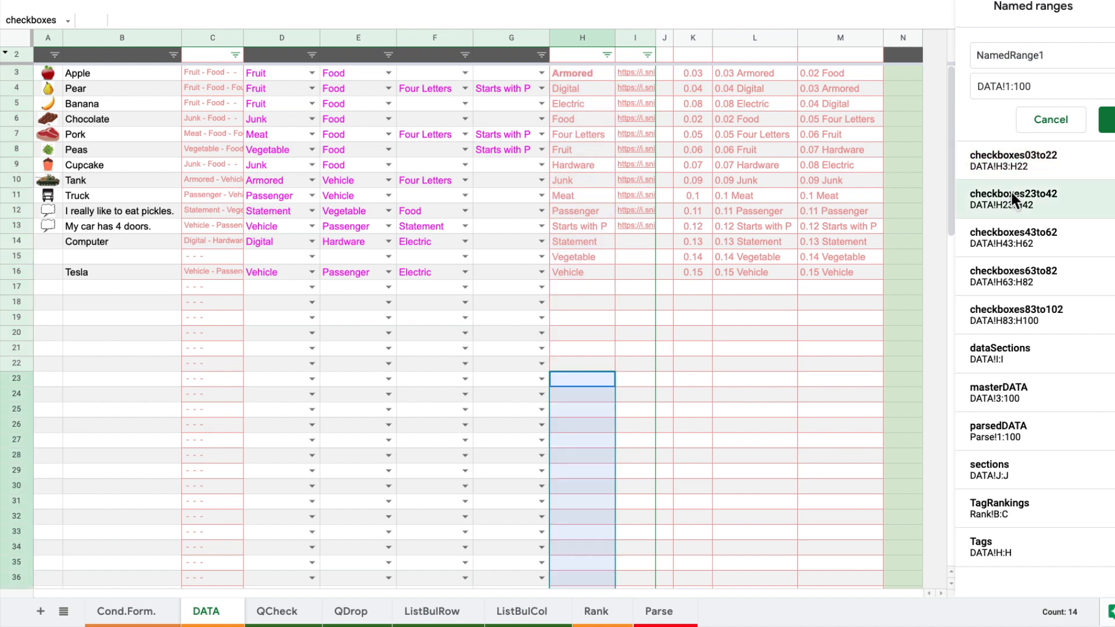
{"action": "left_click", "coordinate": [1012, 239]}
{"action": "left_click", "coordinate": [1023, 274]}
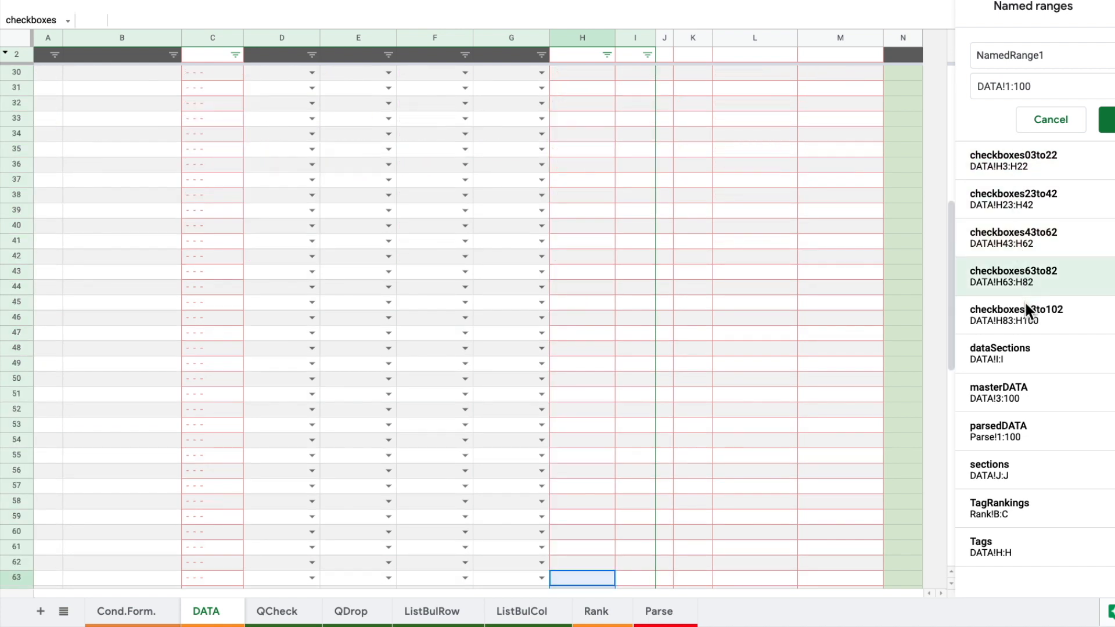
{"action": "left_click", "coordinate": [1019, 324]}
{"action": "scroll", "coordinate": [639, 247], "scroll_direction": "up", "scroll_amount": 10}
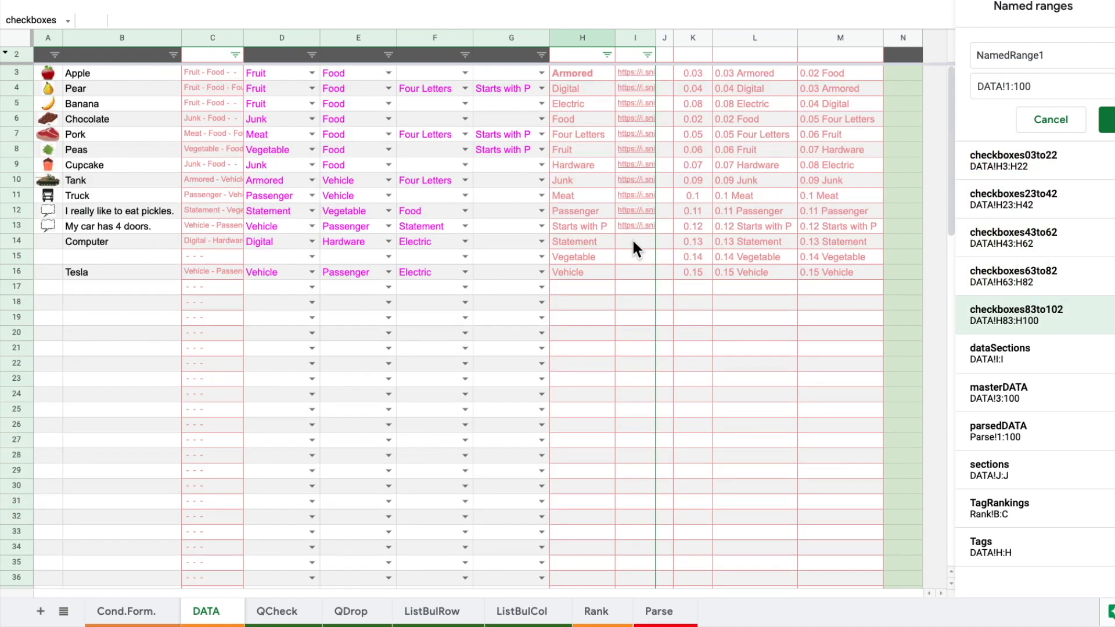
Select the column H header cell H2 and save the pending named range NamedRange1 for DATA!1:100
{"action": "left_click", "coordinate": [578, 53]}
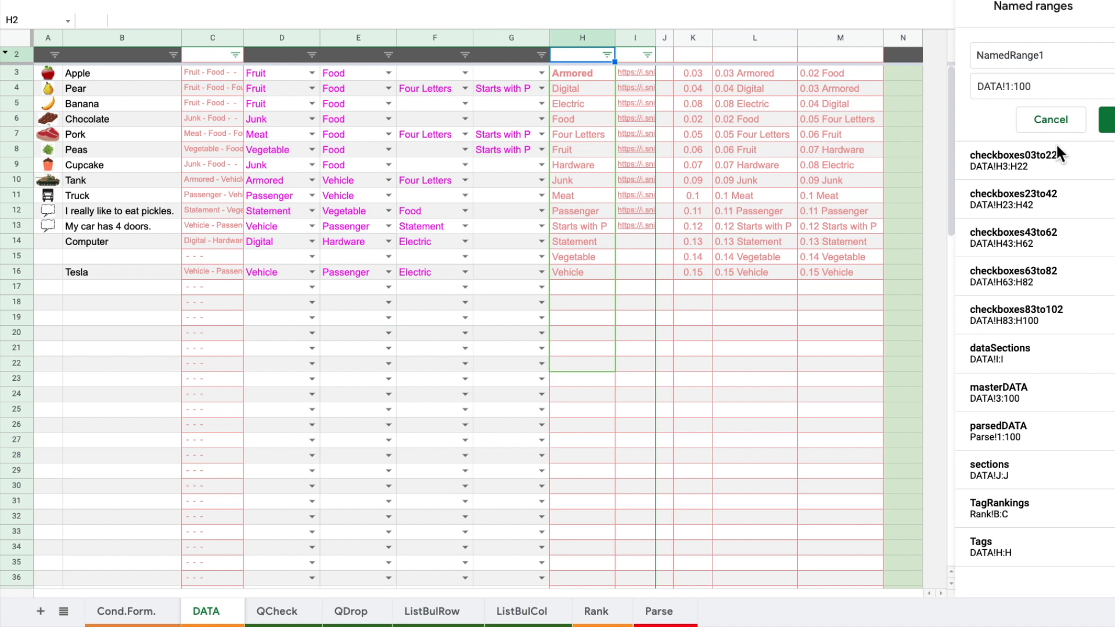
{"action": "key", "text": "Return"}
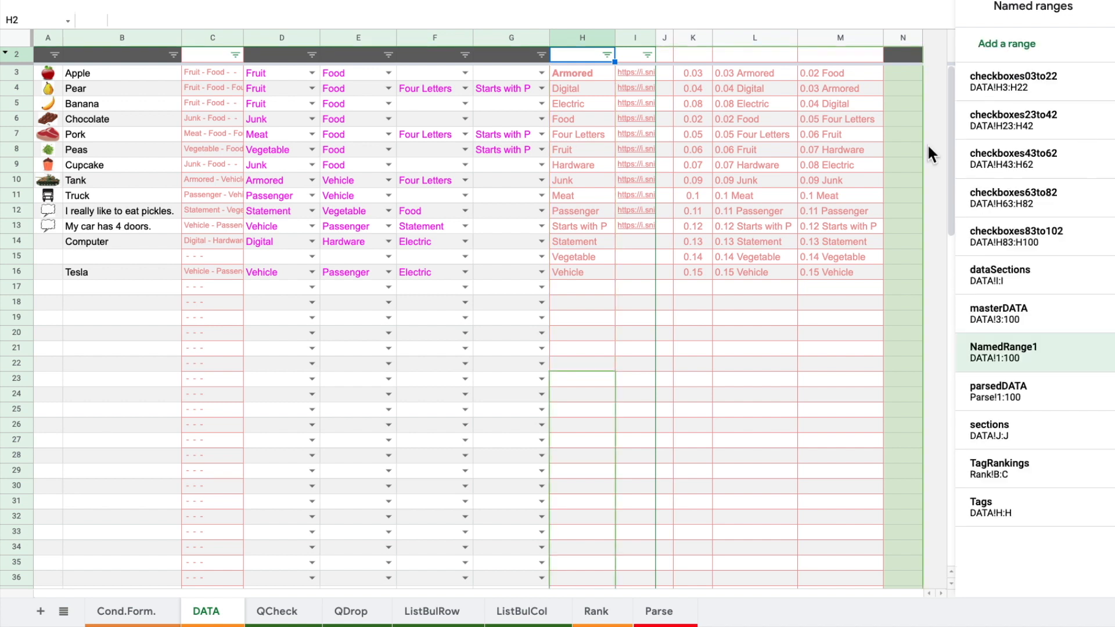